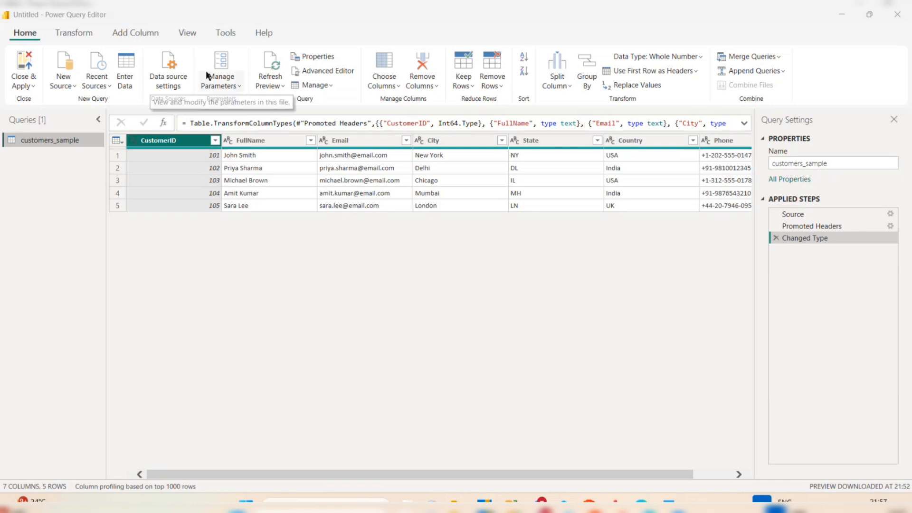
# Start a new conditional column and name it Type.
pyautogui.click(133, 33)
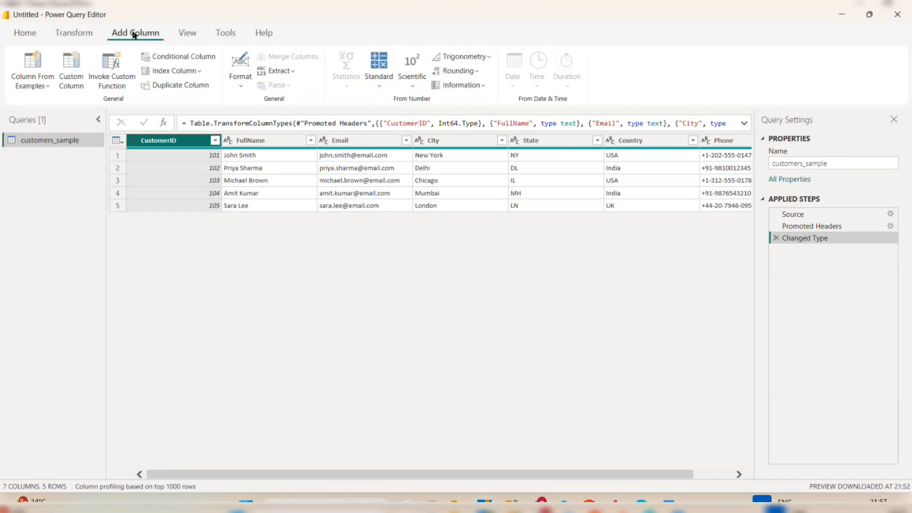
pyautogui.click(147, 56)
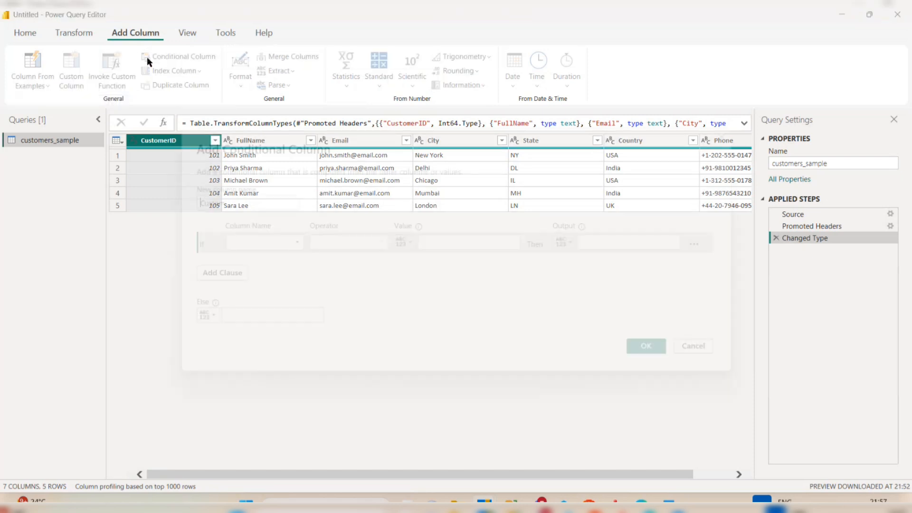
pyautogui.moveTo(250, 204); pyautogui.dragTo(179, 205)
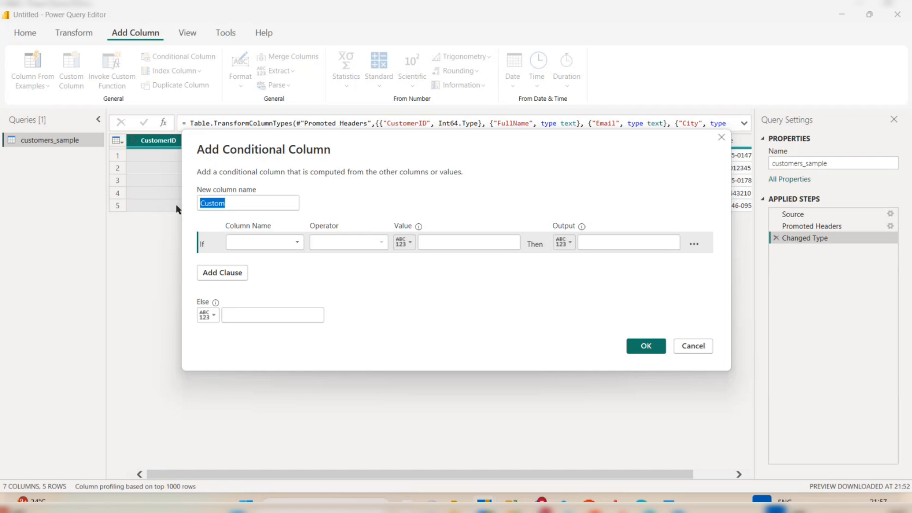
pyautogui.write('TY')
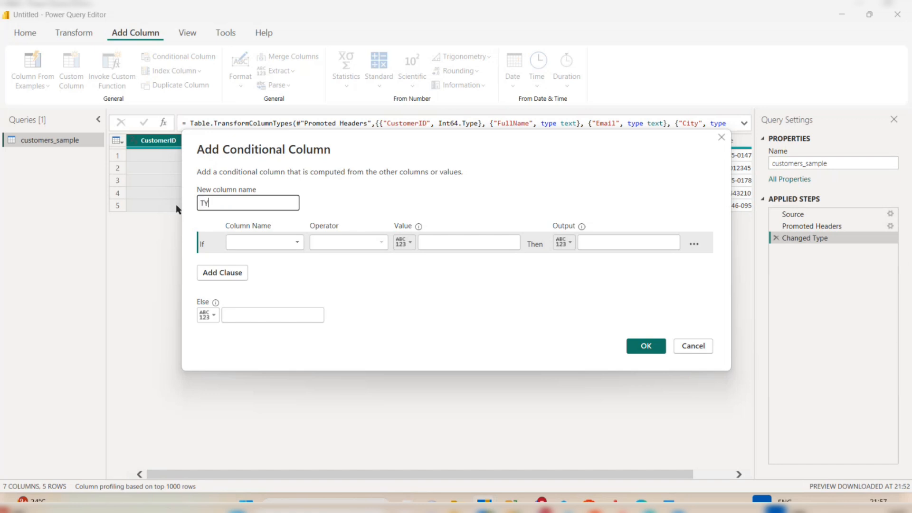
pyautogui.press('BackSpace')
pyautogui.write('ype')
# Set the rule: Country equals India gives Domestic, otherwise International.
pyautogui.click(272, 243)
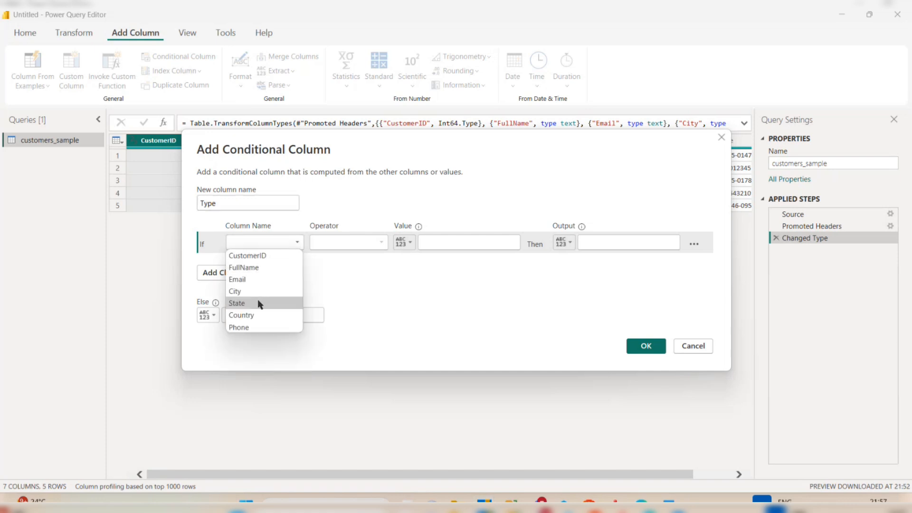
pyautogui.click(252, 314)
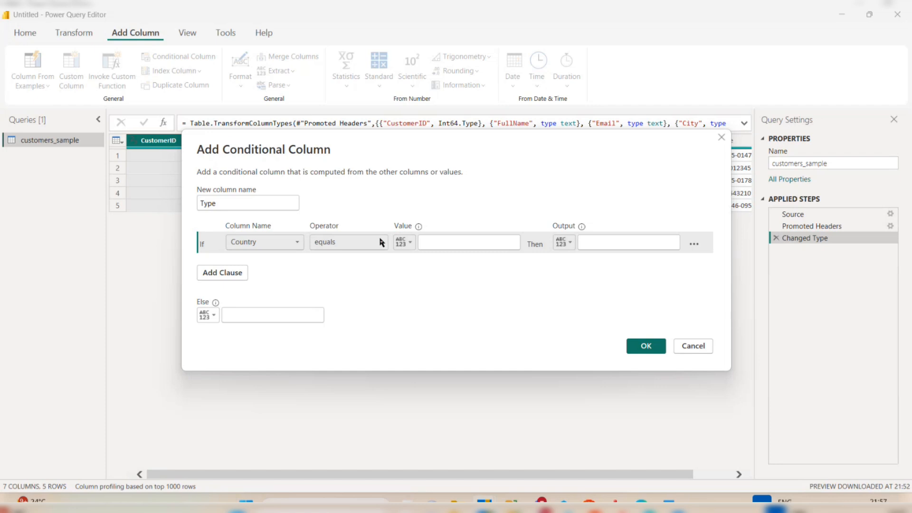
pyautogui.click(448, 242)
pyautogui.write('India')
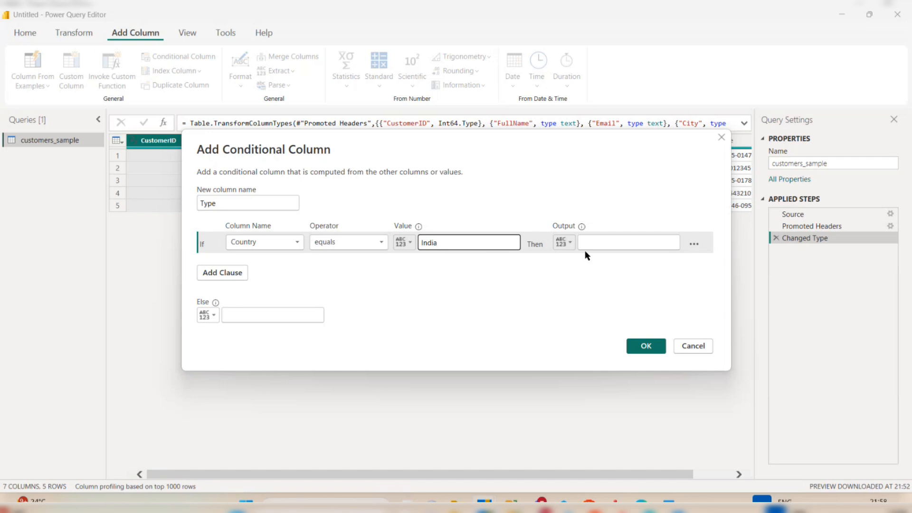
pyautogui.click(596, 244)
pyautogui.write('Dom')
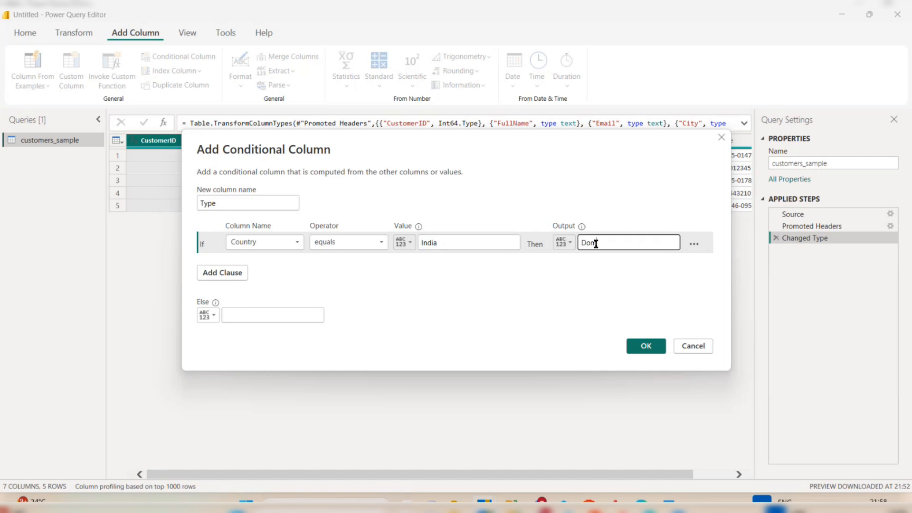
pyautogui.write('estic')
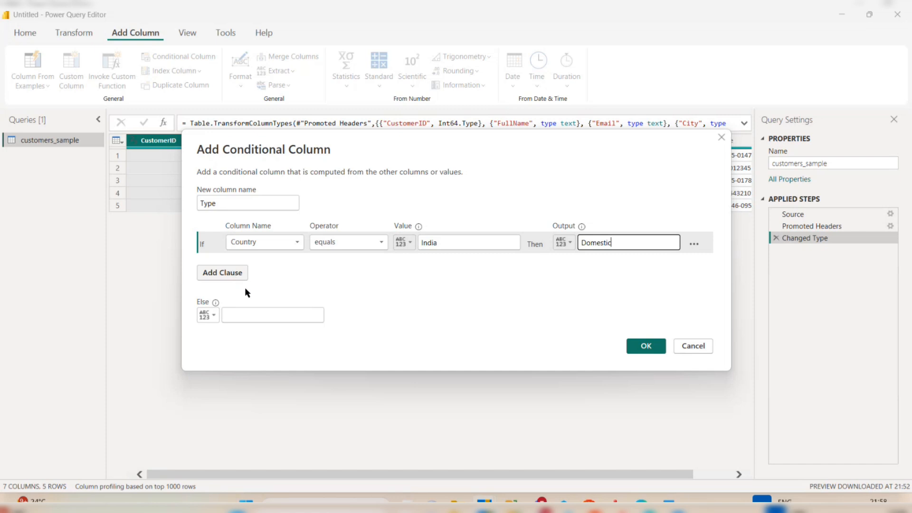
pyautogui.click(245, 316)
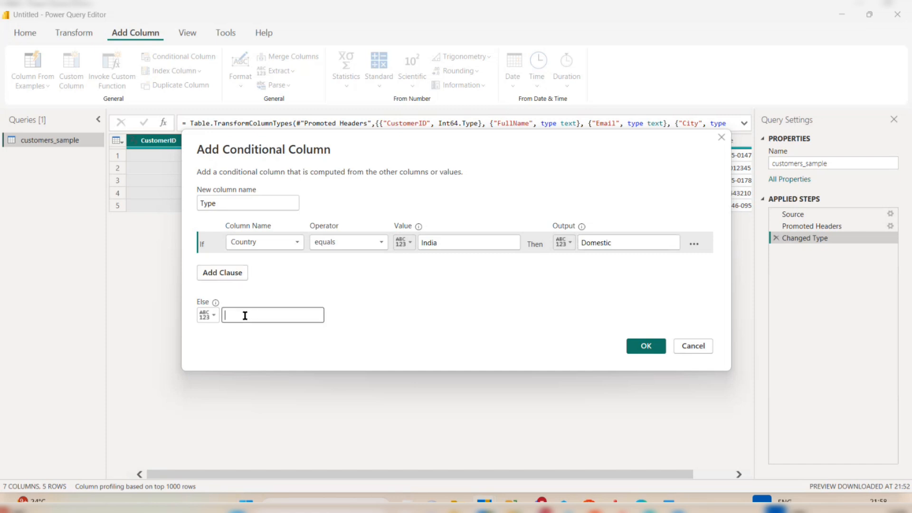
pyautogui.write('International')
pyautogui.click(659, 347)
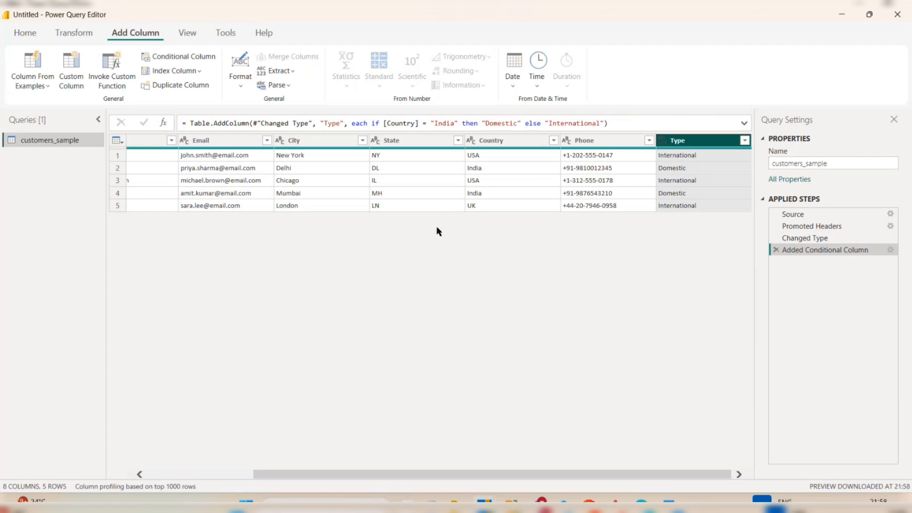
pyautogui.hscroll(-3, 438, 231)
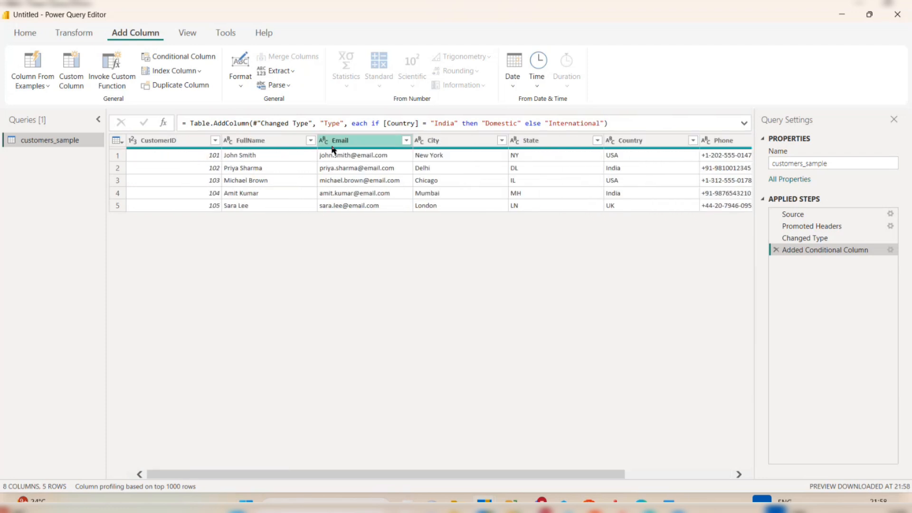
pyautogui.click(71, 35)
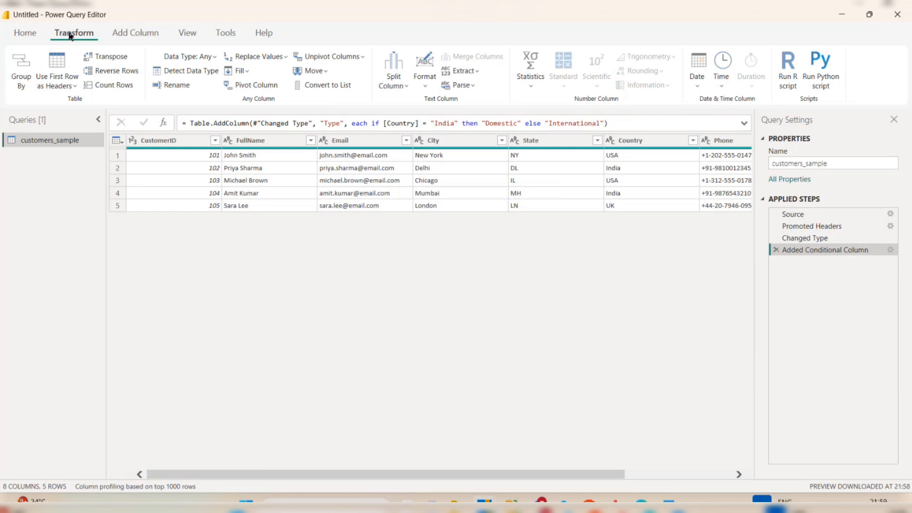
pyautogui.click(20, 36)
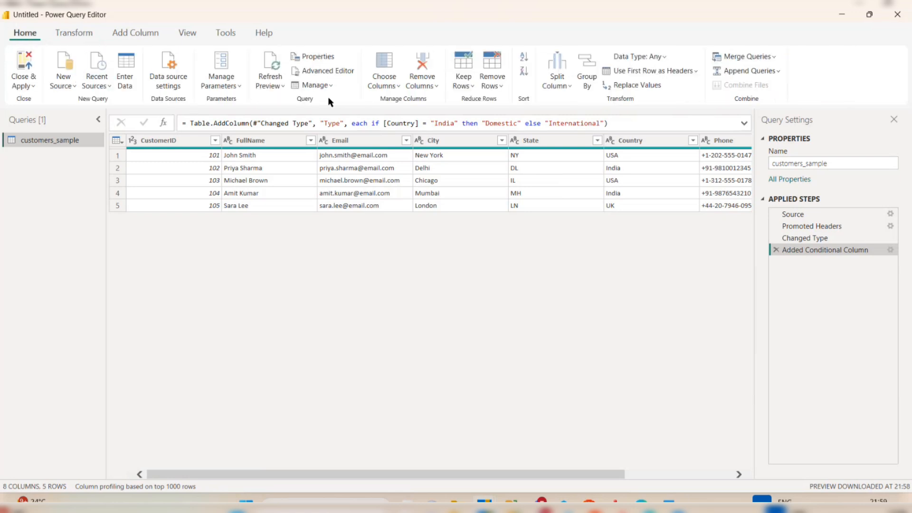
# Group rows by Country into a Count Rows column named TotalCustomers.
pyautogui.click(587, 68)
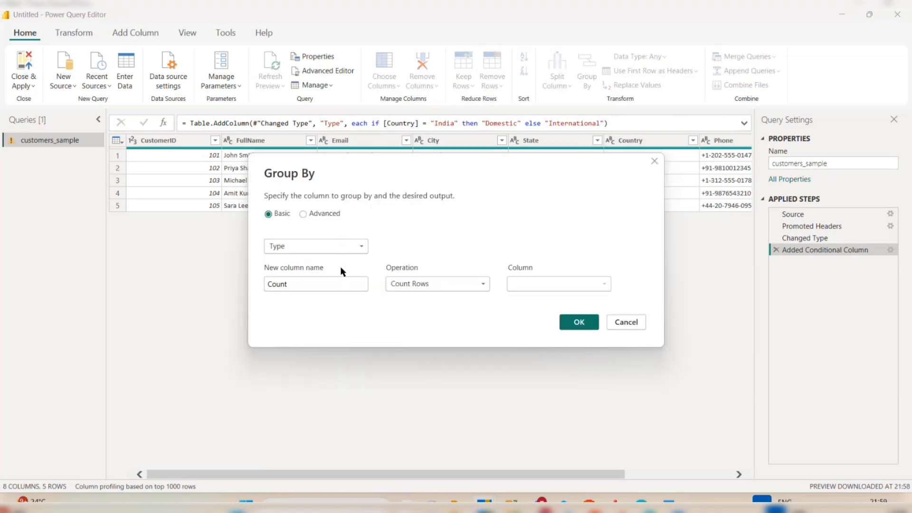
pyautogui.click(360, 250)
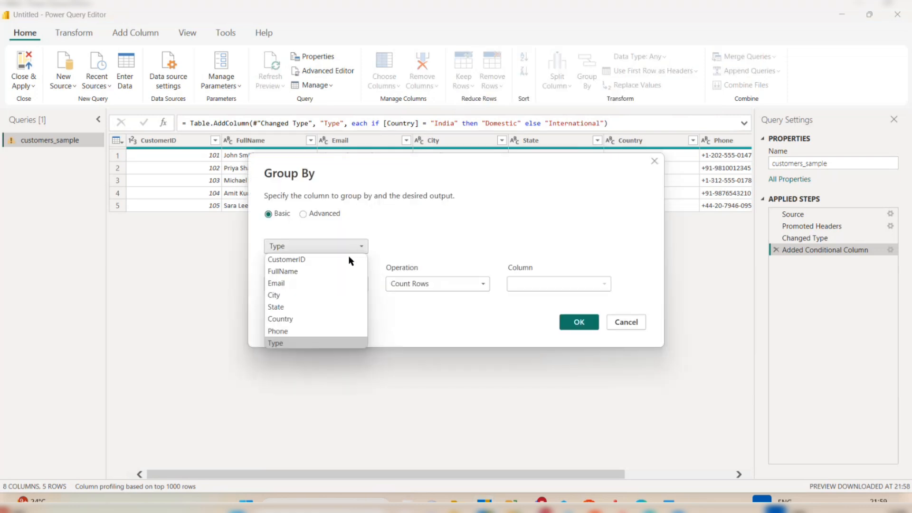
pyautogui.click(306, 321)
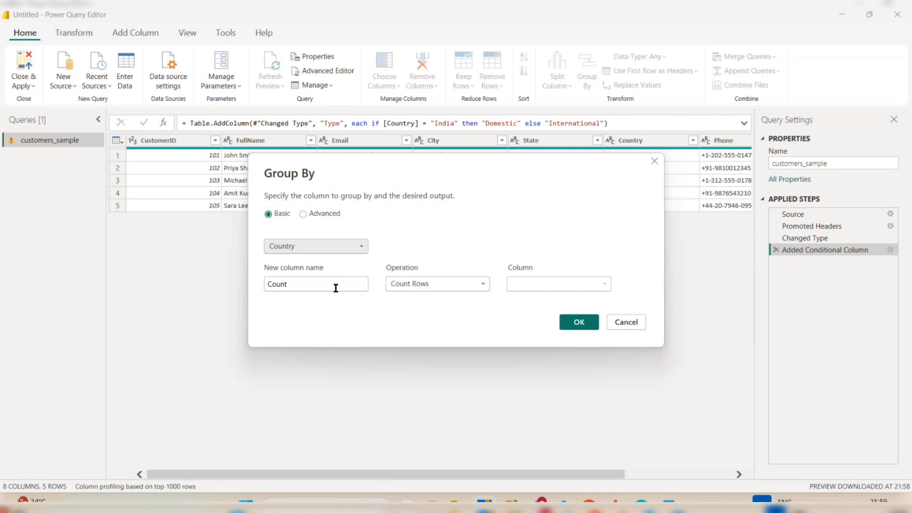
pyautogui.moveTo(333, 287); pyautogui.dragTo(247, 289)
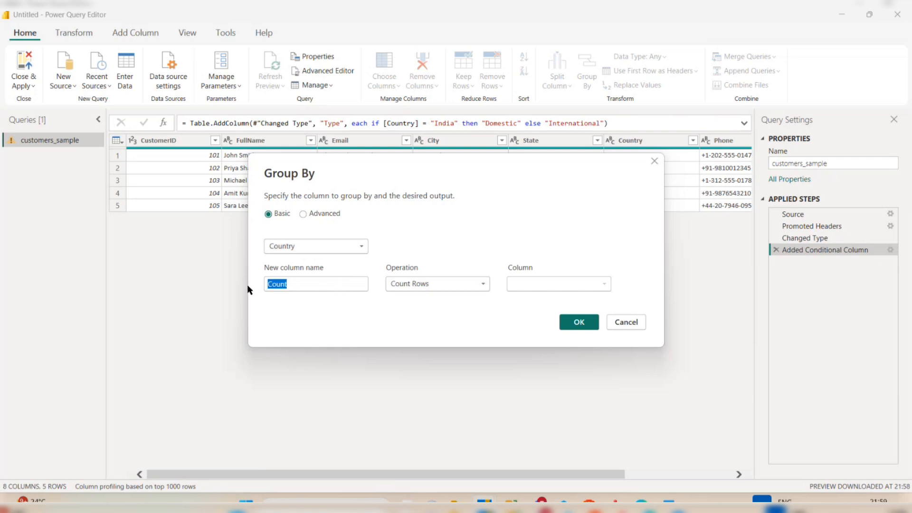
pyautogui.press('BackSpace')
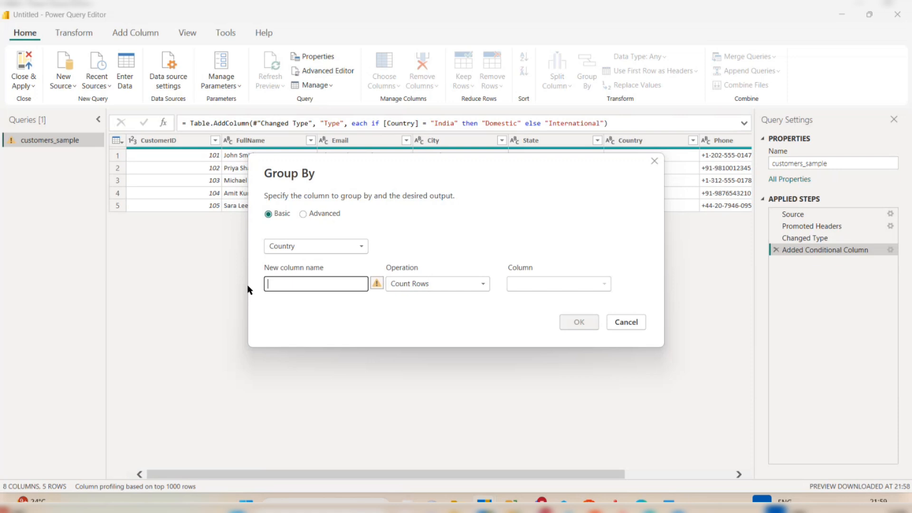
pyautogui.write('Tota')
pyautogui.press('BackSpace')
pyautogui.press('BackSpace')
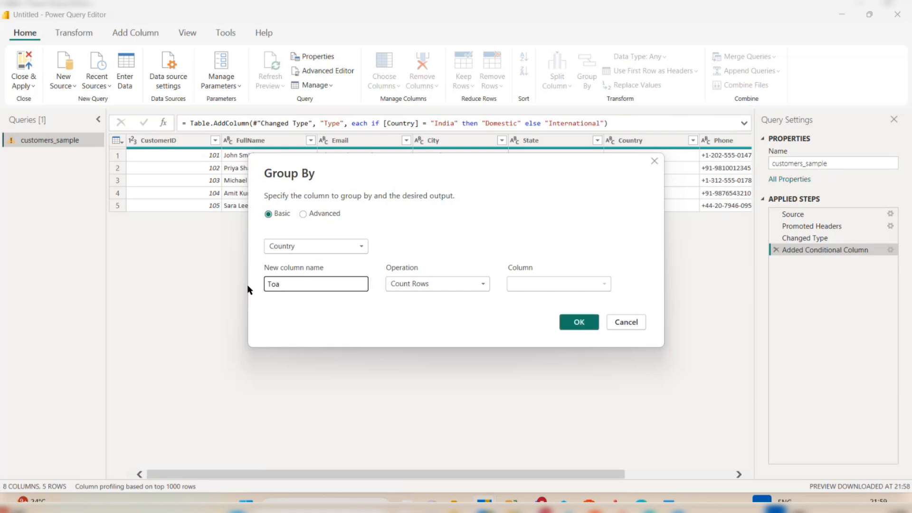
pyautogui.write('talCustomers')
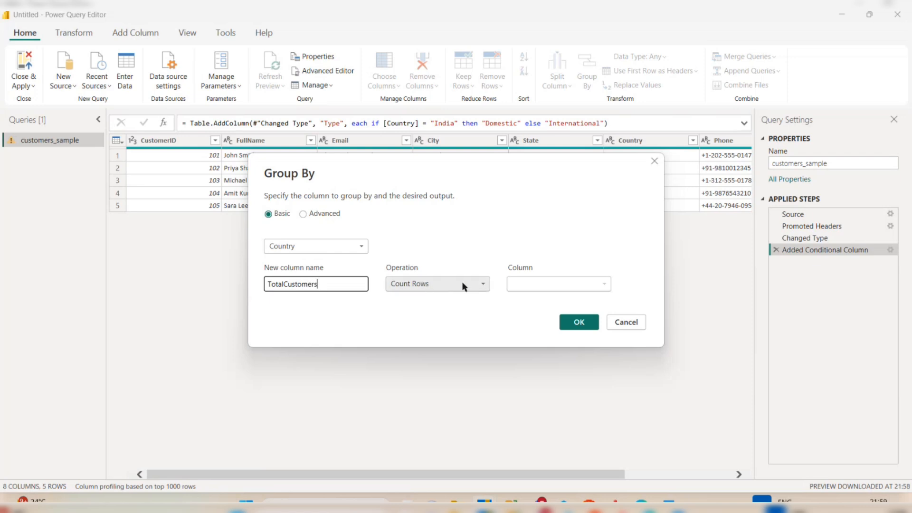
pyautogui.click(530, 285)
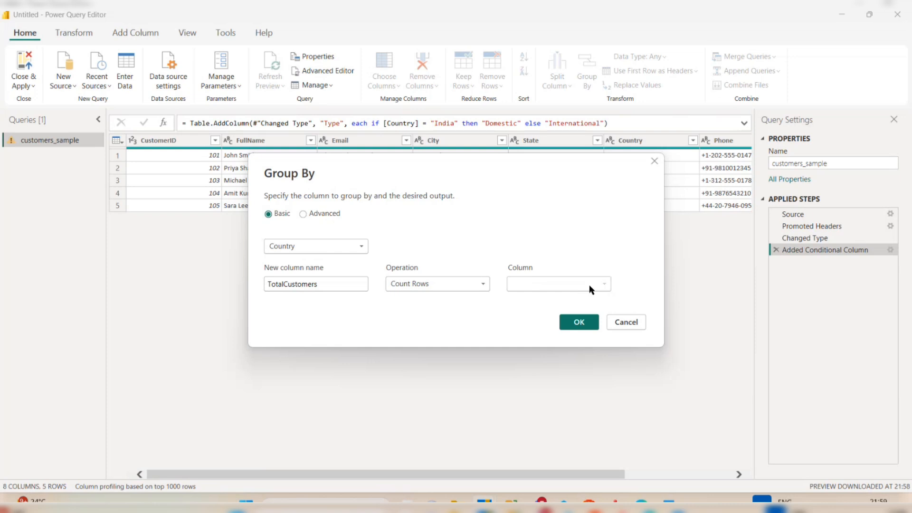
pyautogui.click(581, 323)
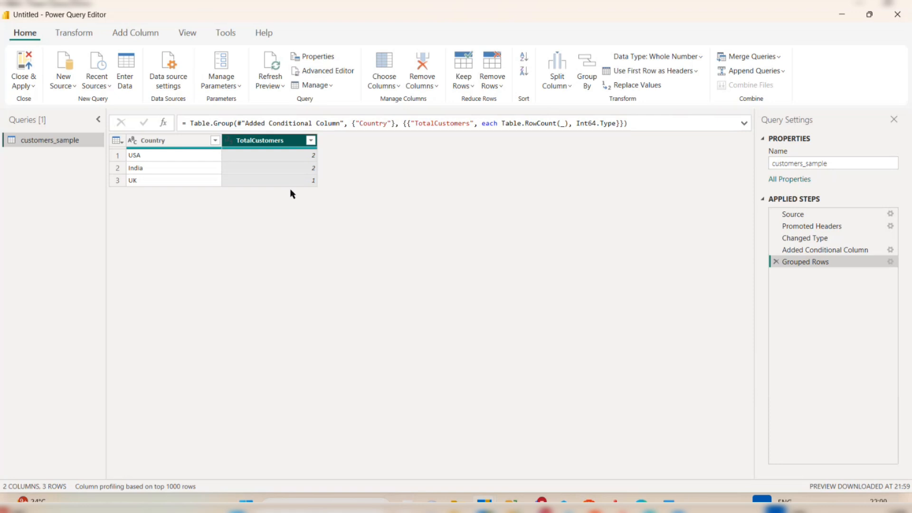
# Delete the Grouped Rows step, then select the Country and CustomerID columns.
pyautogui.click(776, 261)
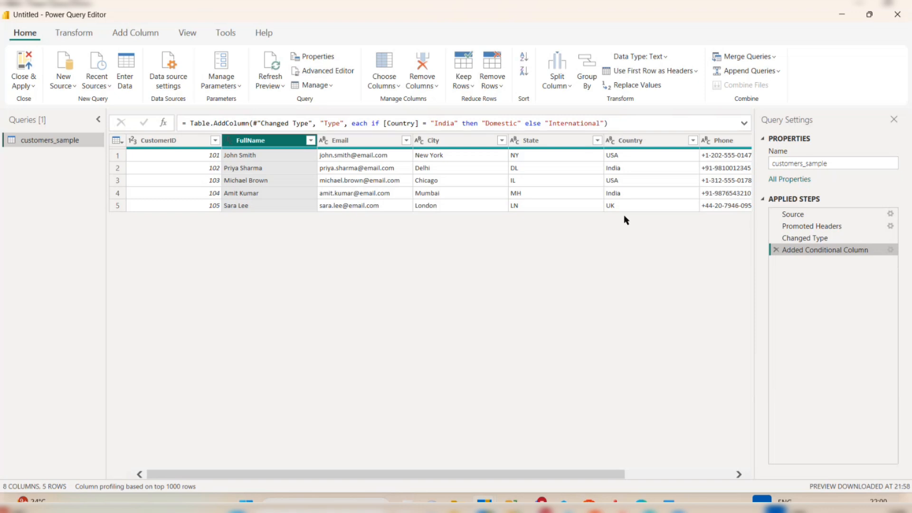
pyautogui.click(667, 143)
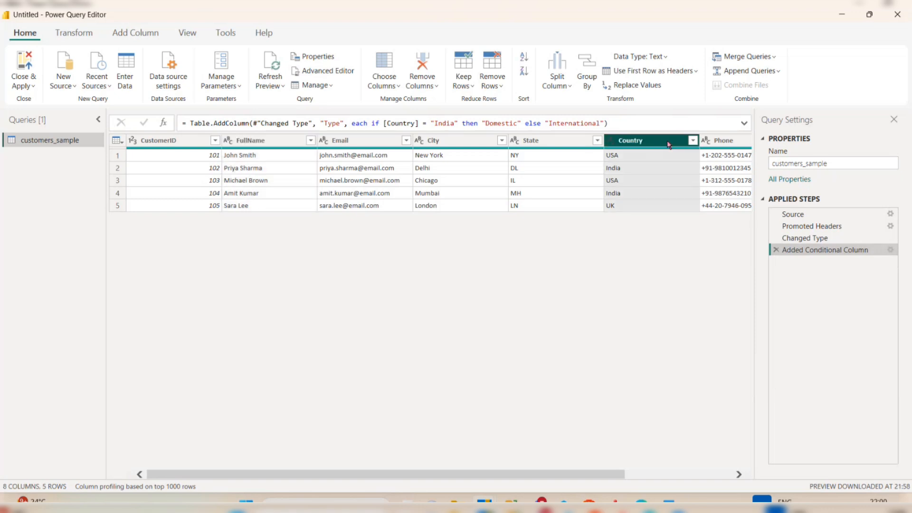
pyautogui.click(195, 141)
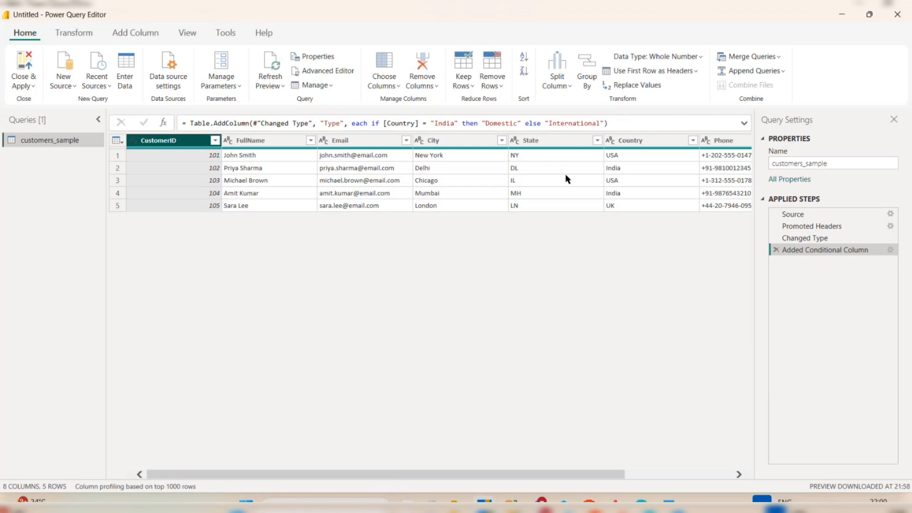
pyautogui.click(637, 141)
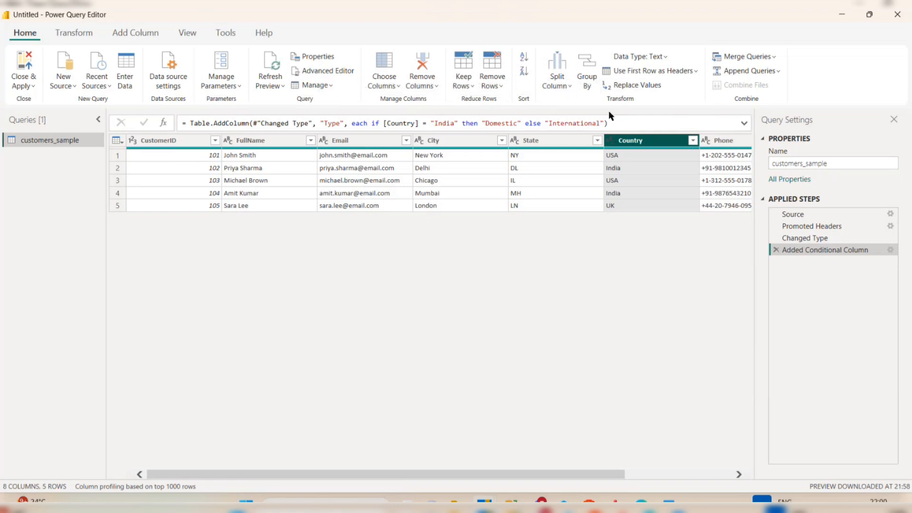
# Pivot Country into USA, India and UK columns using summed CustomerID values.
pyautogui.click(75, 33)
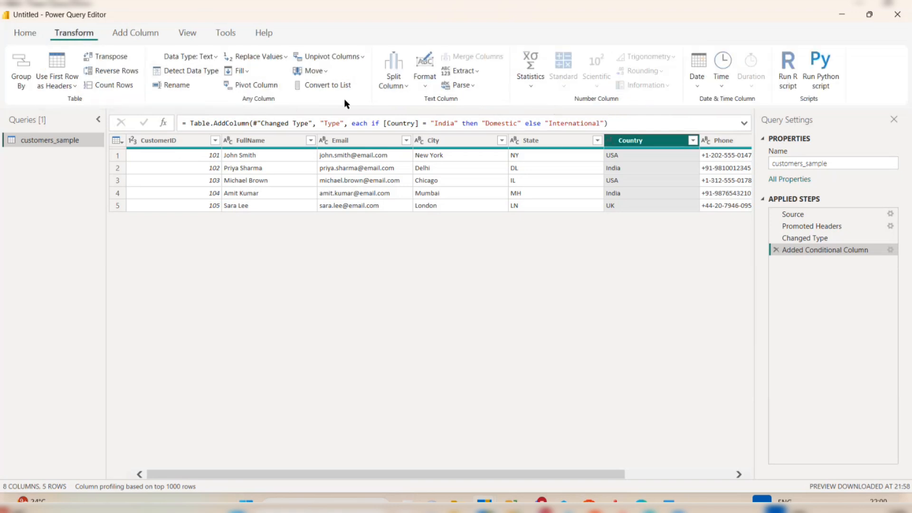
pyautogui.click(260, 87)
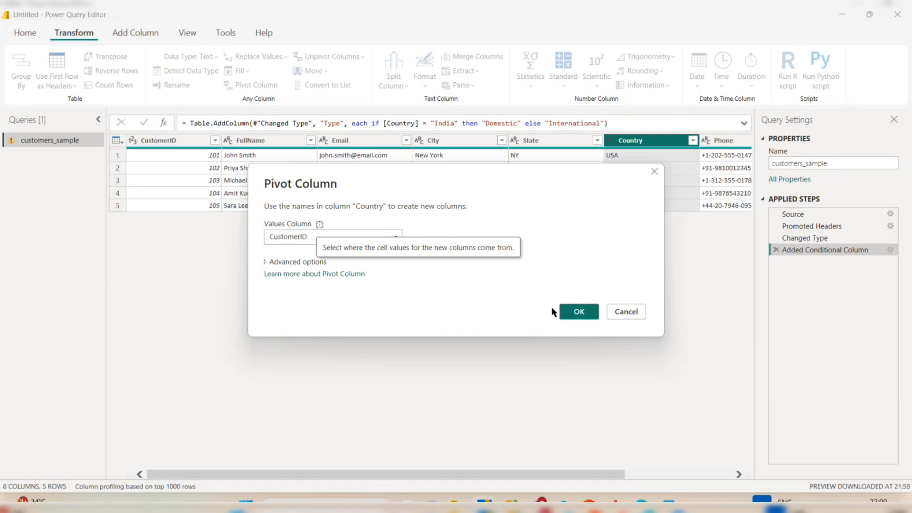
pyautogui.click(569, 312)
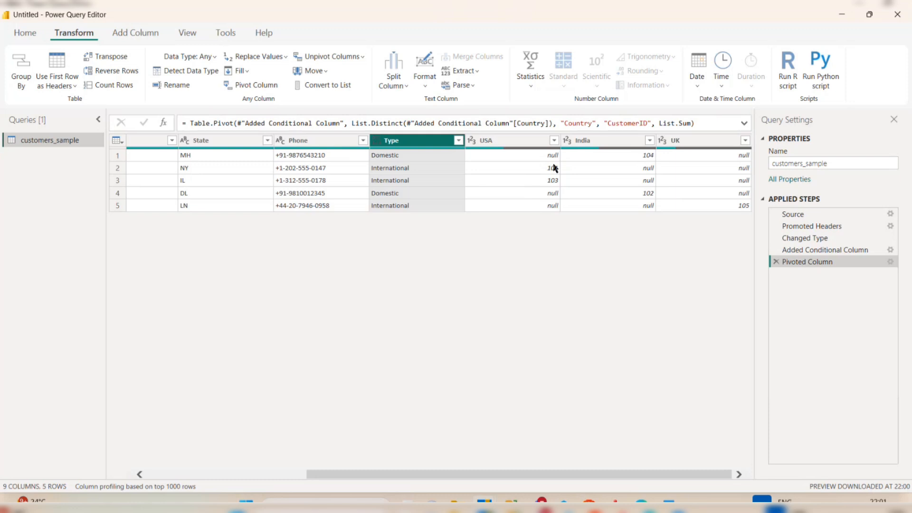
# Delete the Pivoted Column step and unpivot the City, State and Country columns.
pyautogui.click(776, 262)
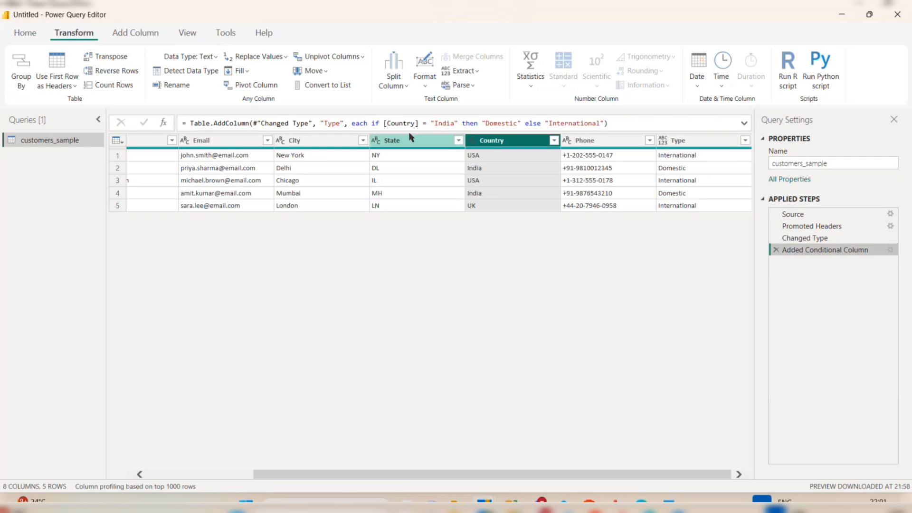
pyautogui.click(325, 140)
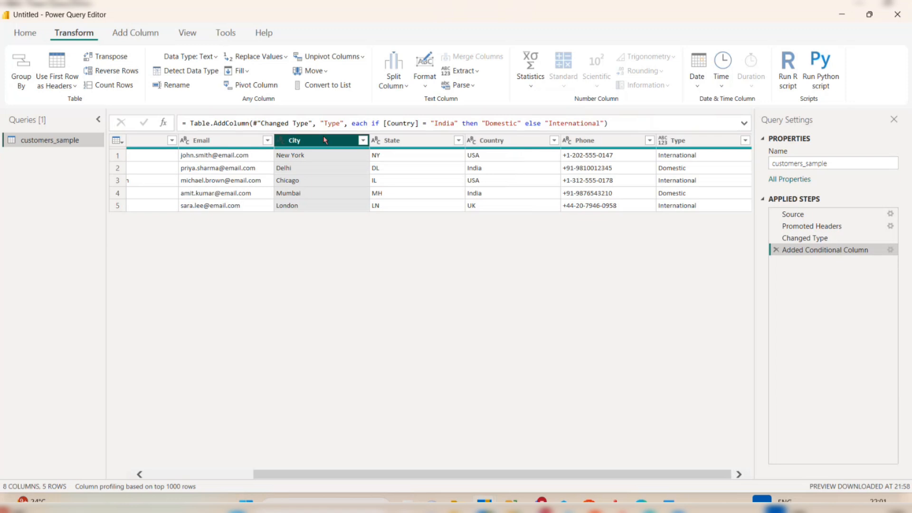
pyautogui.keyDown('ctrl'); pyautogui.click(392, 141); pyautogui.keyUp('ctrl')
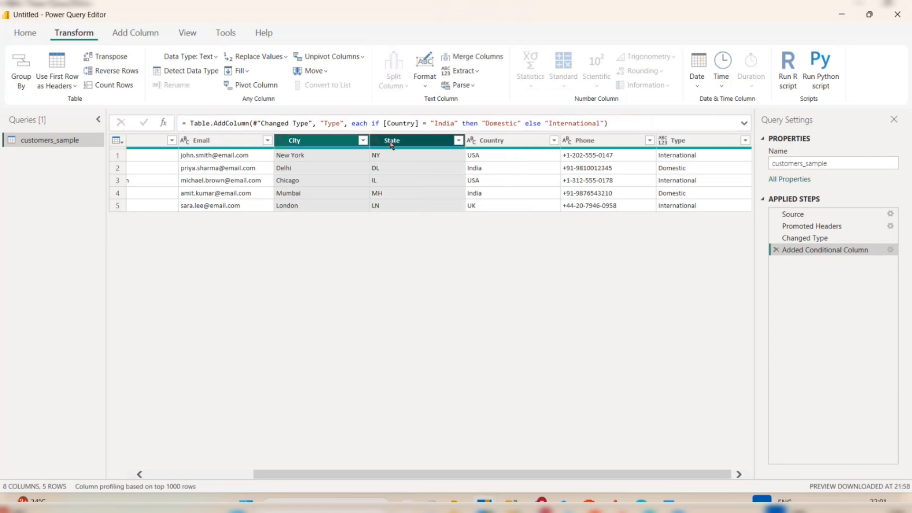
pyautogui.keyDown('ctrl'); pyautogui.click(510, 140); pyautogui.keyUp('ctrl')
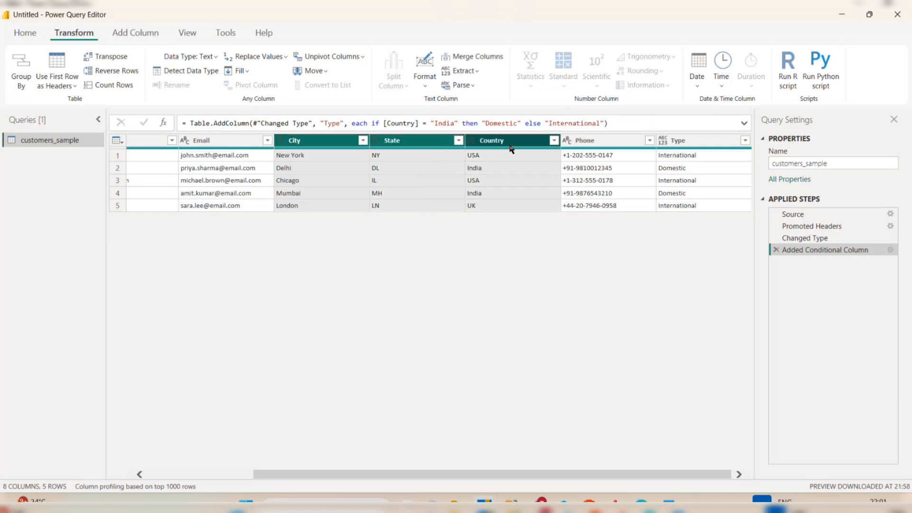
pyautogui.rightClick(510, 138)
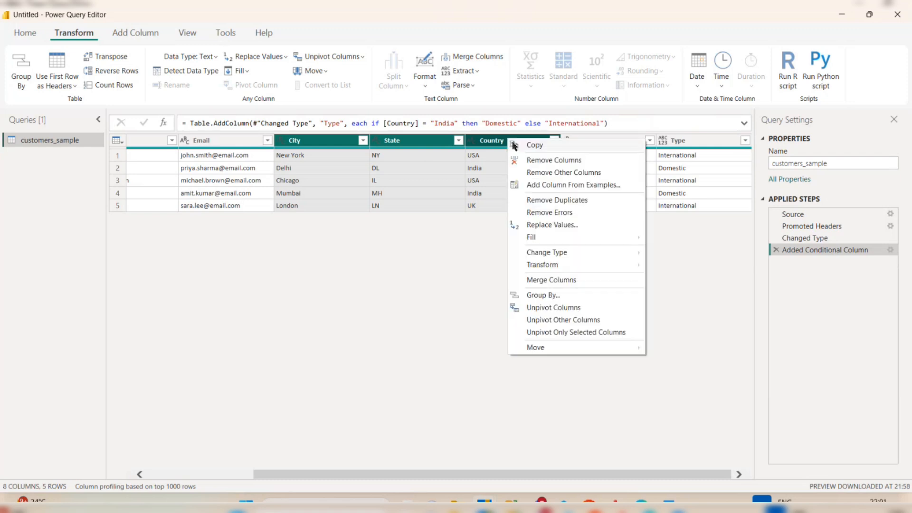
pyautogui.click(552, 308)
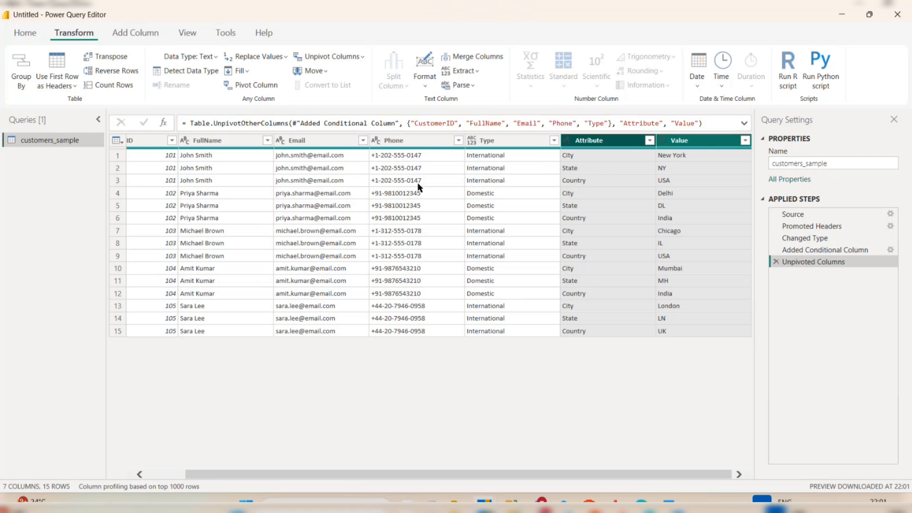
# Review the unpivoted table, then delete the Unpivoted Columns step.
pyautogui.hscroll(-2, 252, 160)
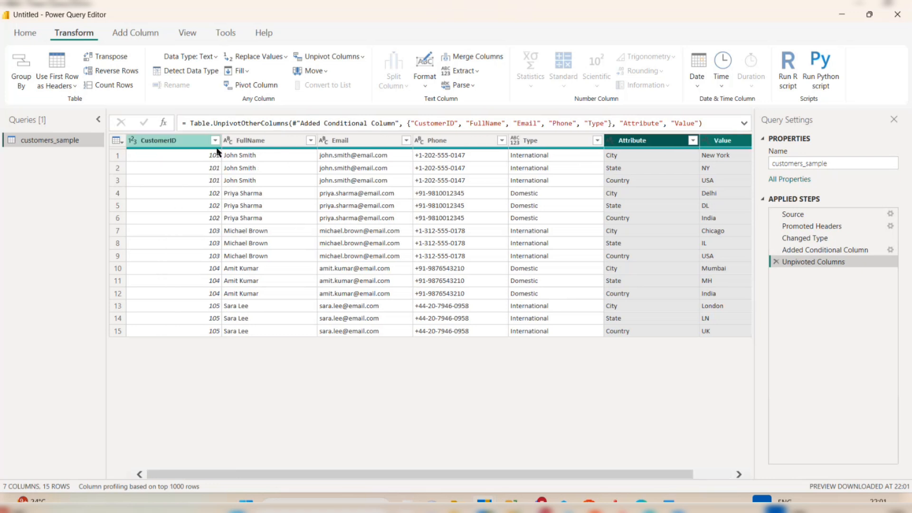
pyautogui.hscroll(2, 218, 190)
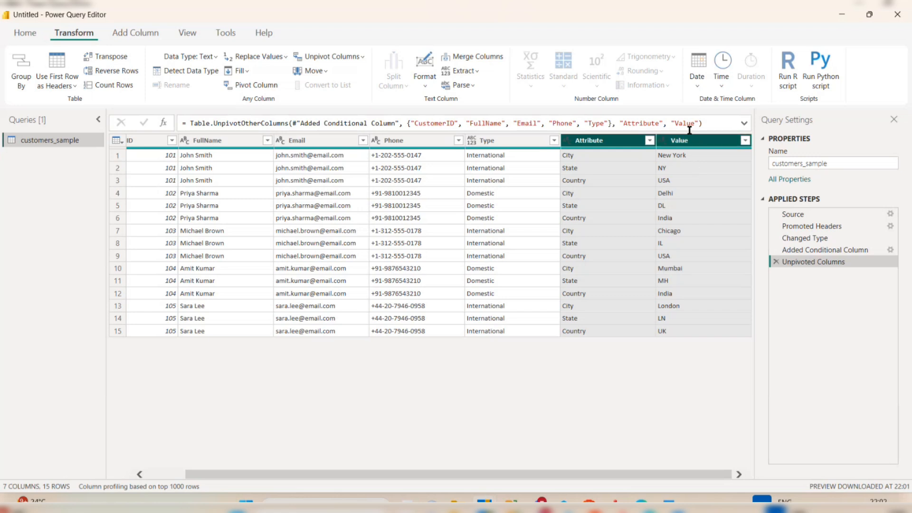
pyautogui.click(776, 262)
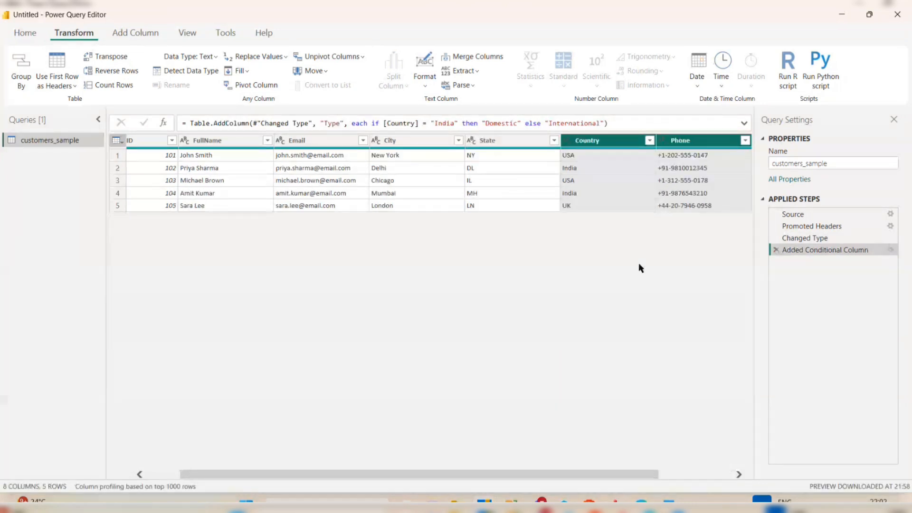
pyautogui.click(25, 32)
pyautogui.click(315, 73)
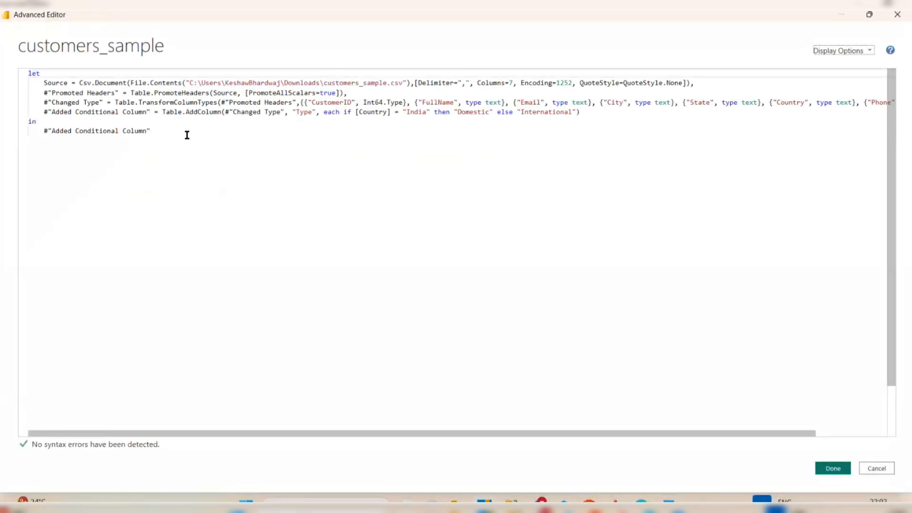
pyautogui.click(43, 84)
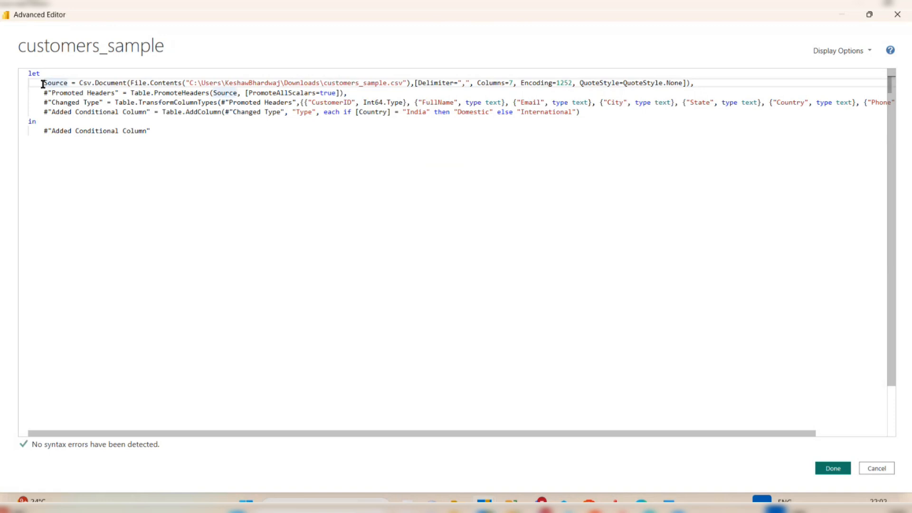
pyautogui.moveTo(44, 93); pyautogui.dragTo(119, 94)
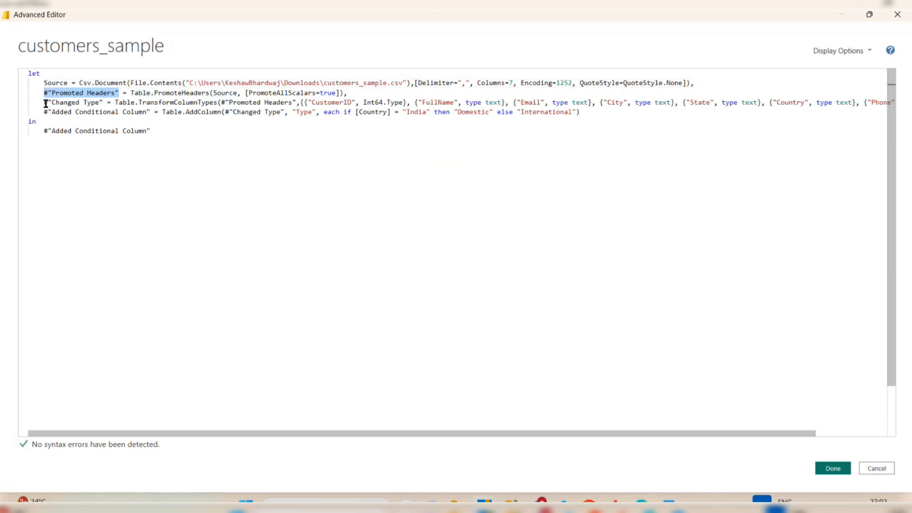
pyautogui.moveTo(45, 103); pyautogui.dragTo(100, 103)
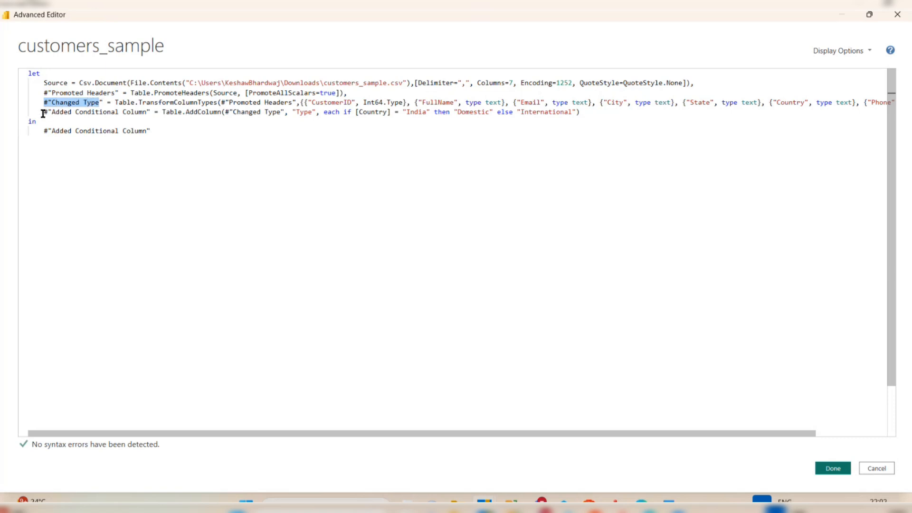
pyautogui.moveTo(43, 112); pyautogui.dragTo(152, 112)
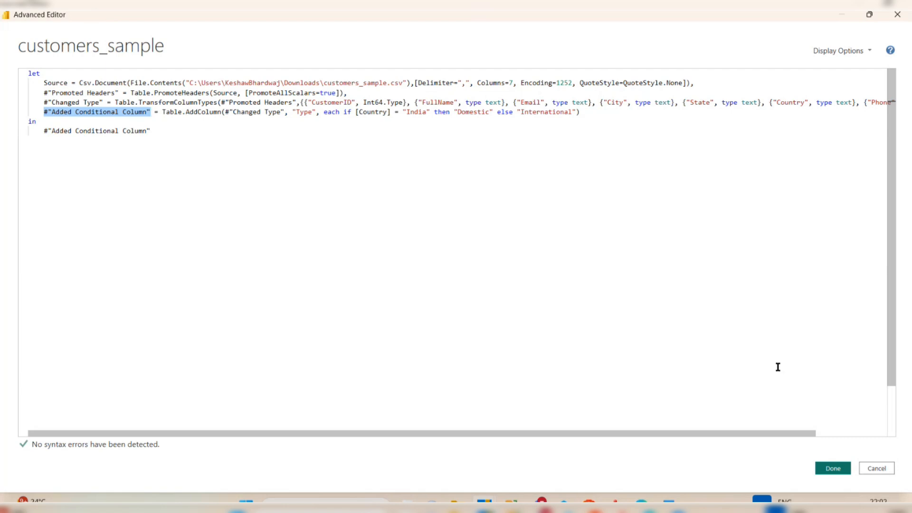
pyautogui.click(824, 475)
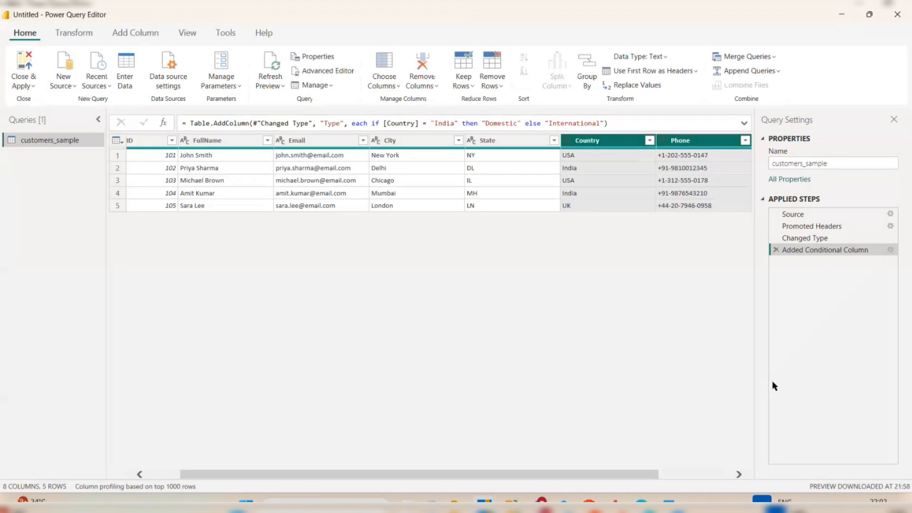
# Start a new custom column named CustomerType.
pyautogui.click(135, 32)
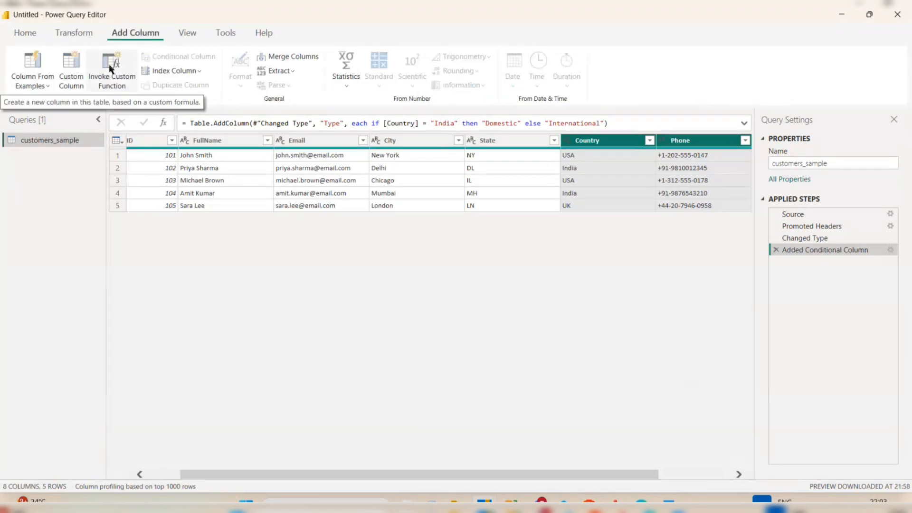
pyautogui.click(73, 72)
pyautogui.moveTo(320, 187); pyautogui.dragTo(239, 185)
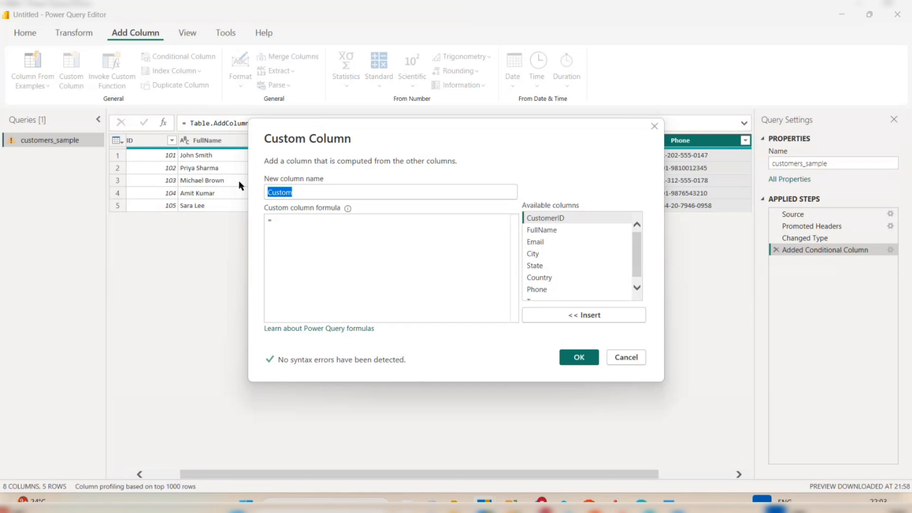
pyautogui.write('Cust')
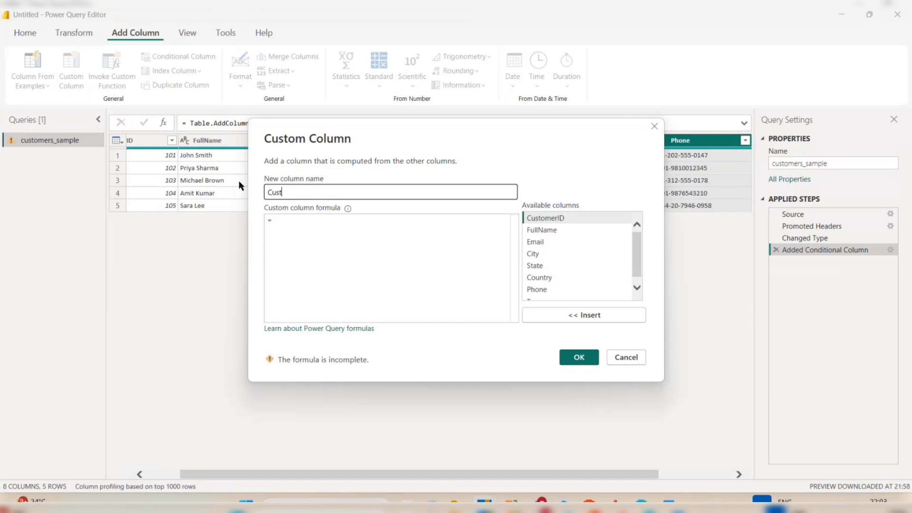
pyautogui.write('omerType')
# Enter if [Country] = "India" then "Domestic" else "International" and create the column.
pyautogui.click(283, 226)
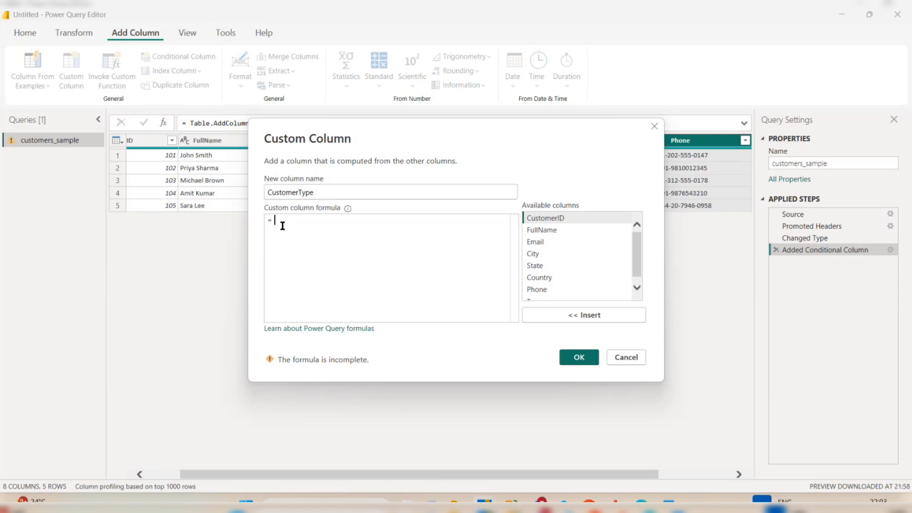
pyautogui.write('if')
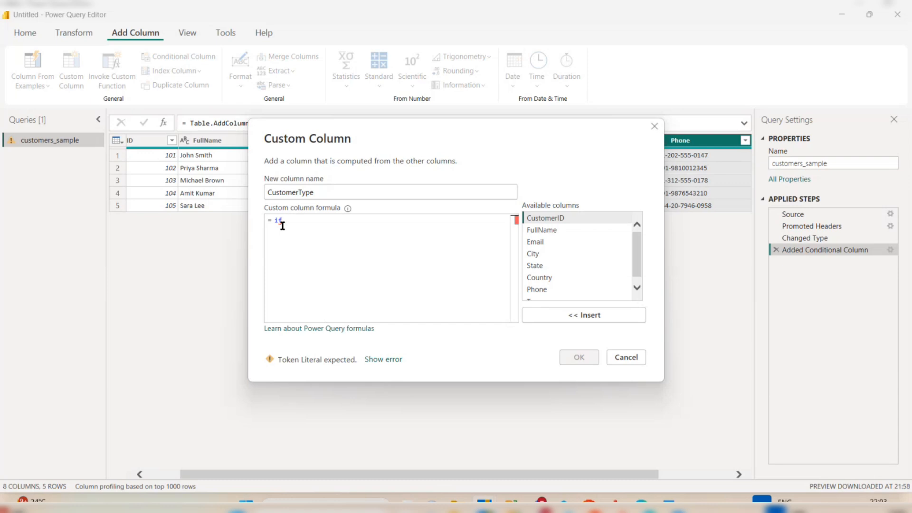
pyautogui.click(568, 279)
pyautogui.click(564, 315)
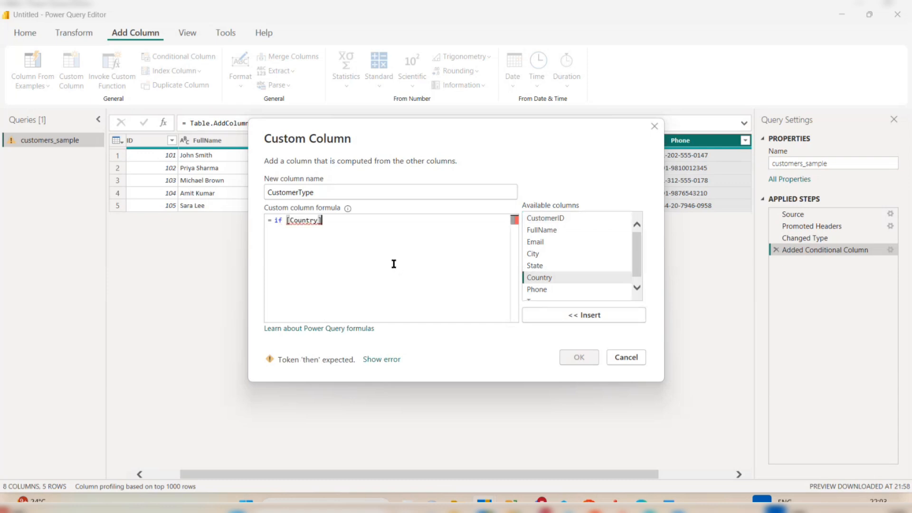
pyautogui.write('= "')
pyautogui.write('India"')
pyautogui.write(' th')
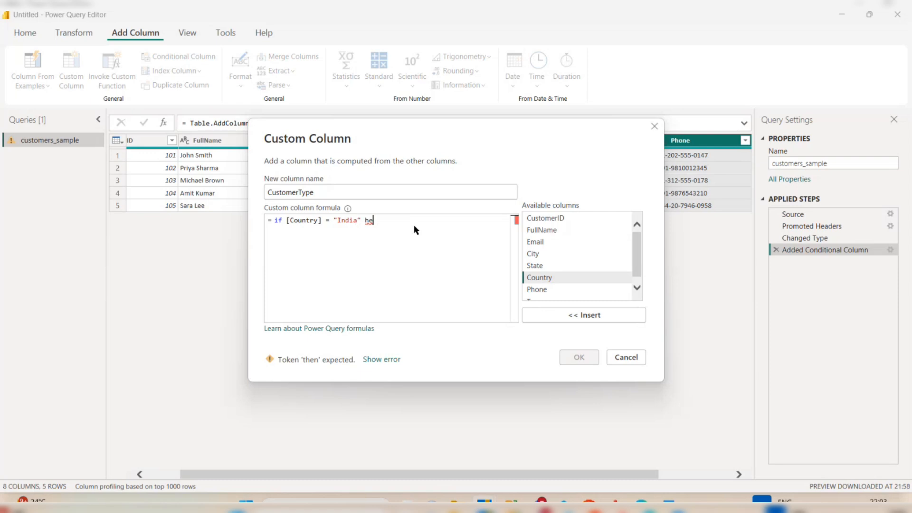
pyautogui.write('en ')
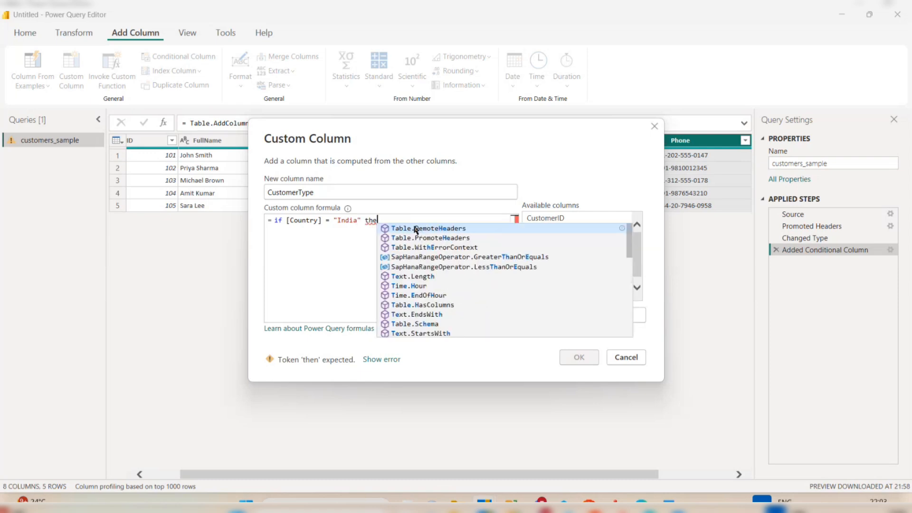
pyautogui.write('"D')
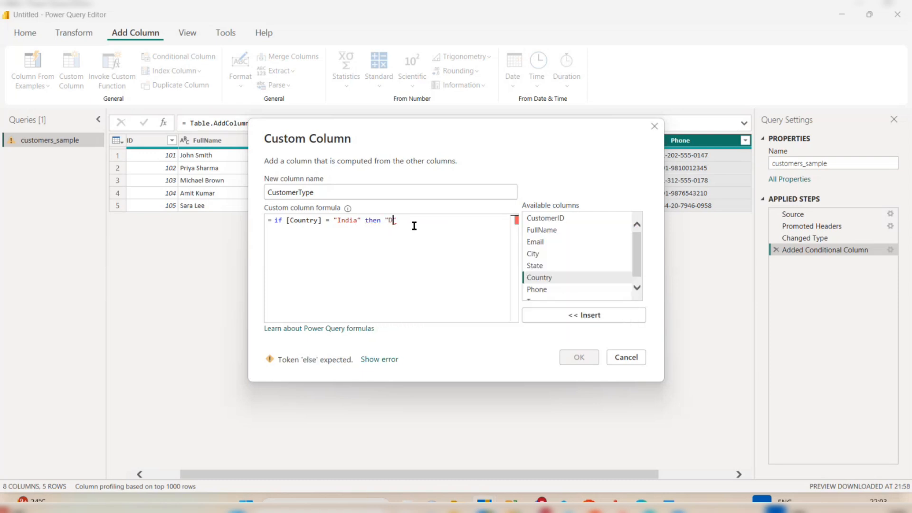
pyautogui.write('imestic" Else')
pyautogui.write('"International"')
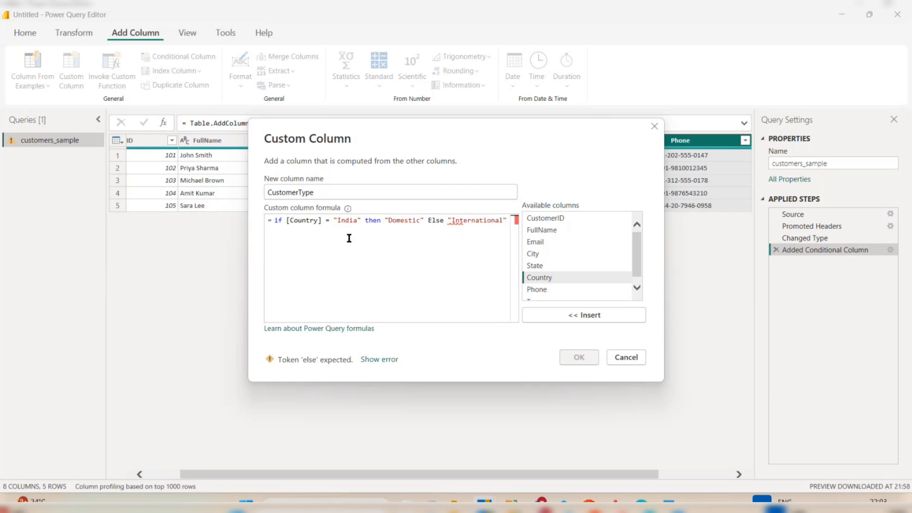
pyautogui.click(428, 223)
pyautogui.press('Delete')
pyautogui.write('e')
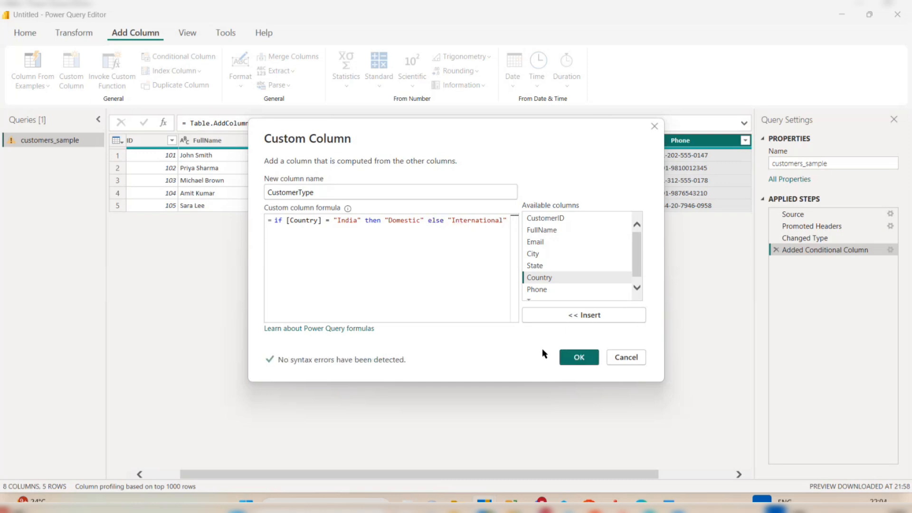
pyautogui.click(589, 358)
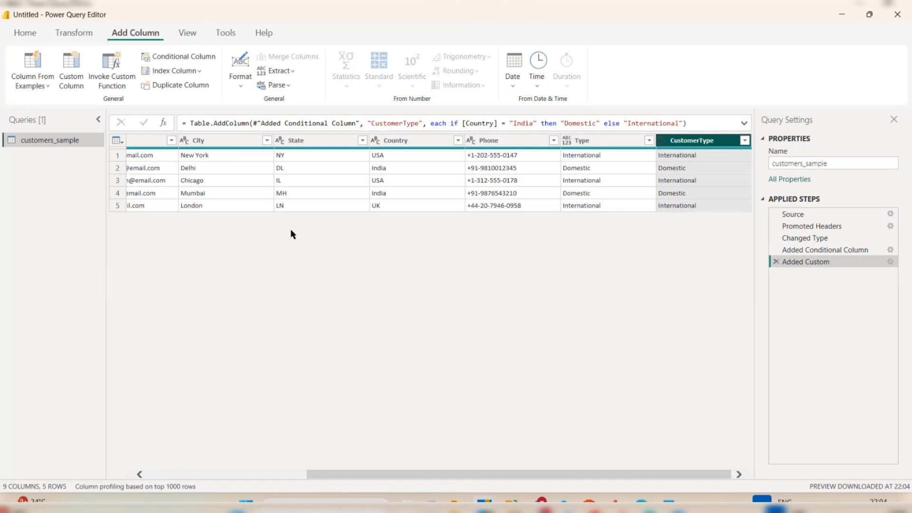
pyautogui.hscroll(-5, 291, 234)
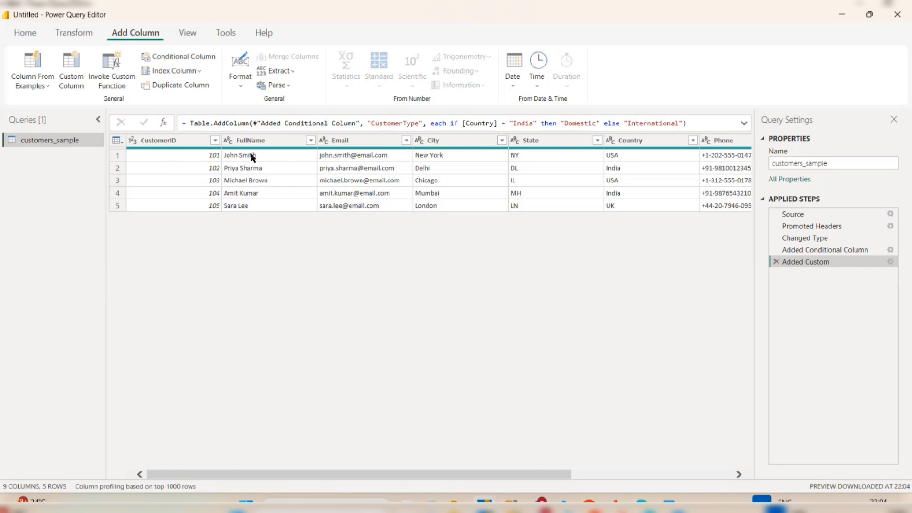
pyautogui.click(252, 141)
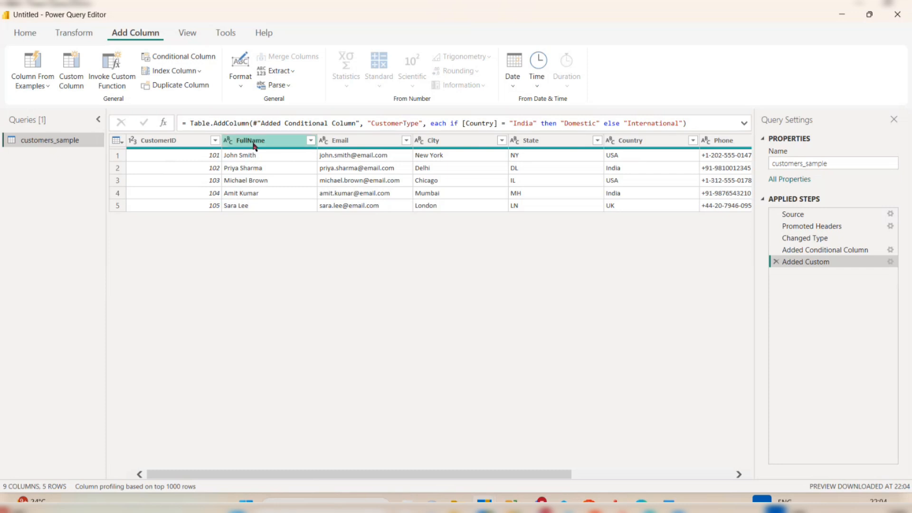
# Start a new custom column named Name.
pyautogui.click(78, 61)
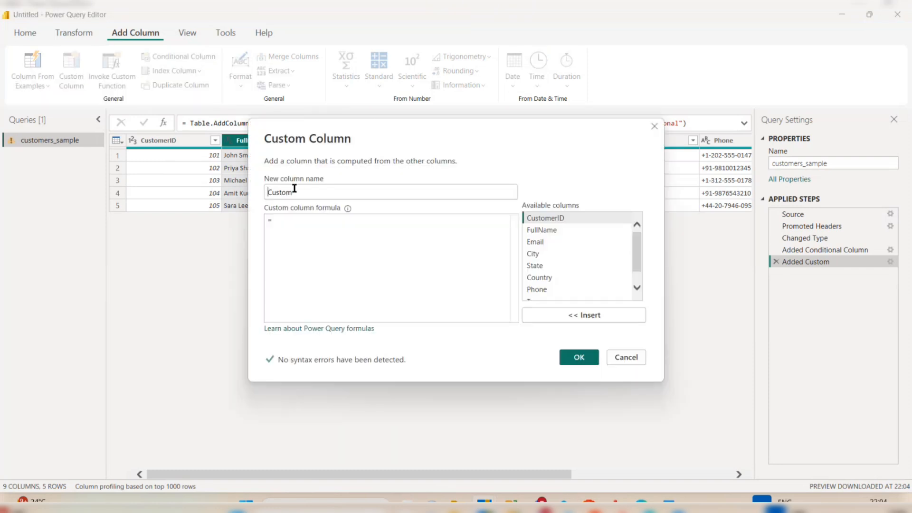
pyautogui.moveTo(295, 190); pyautogui.dragTo(250, 195)
pyautogui.write('Name')
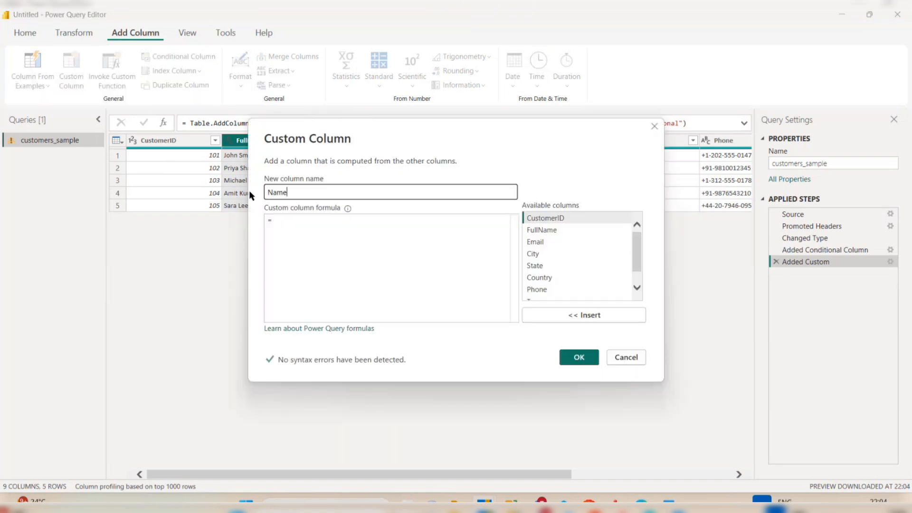
# Enter the formula Text.Upper([FullName]) and create the column.
pyautogui.click(292, 233)
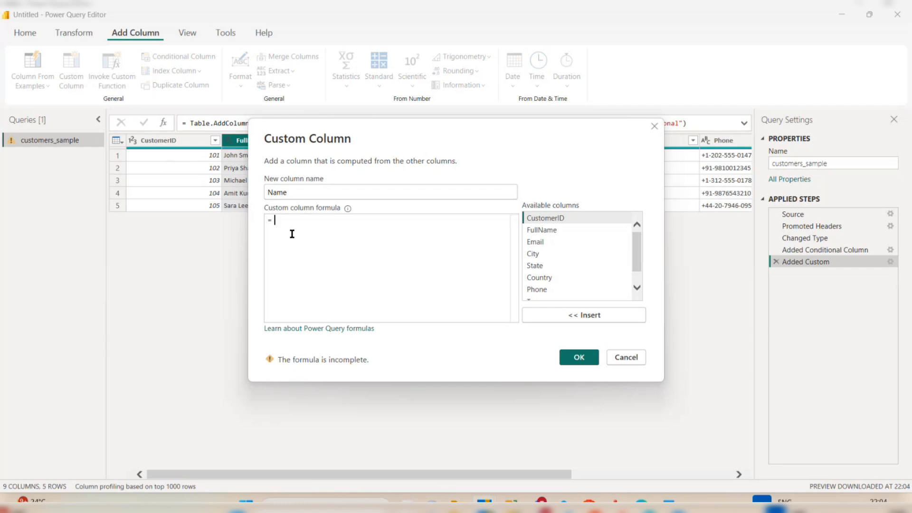
pyautogui.write('Te')
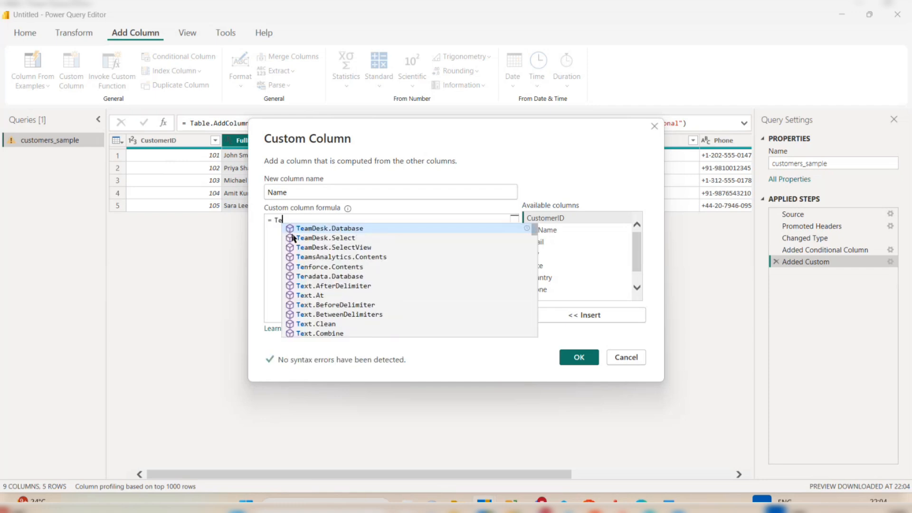
pyautogui.write('xt')
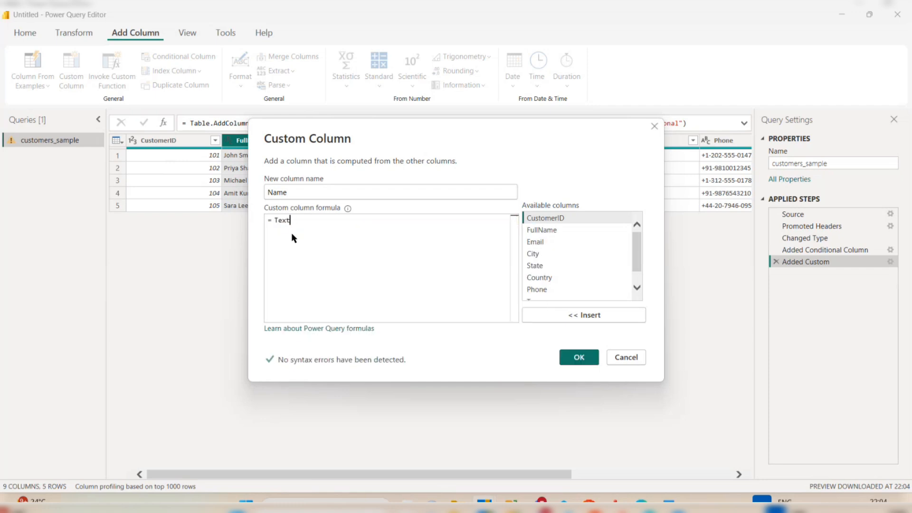
pyautogui.write('.Upp')
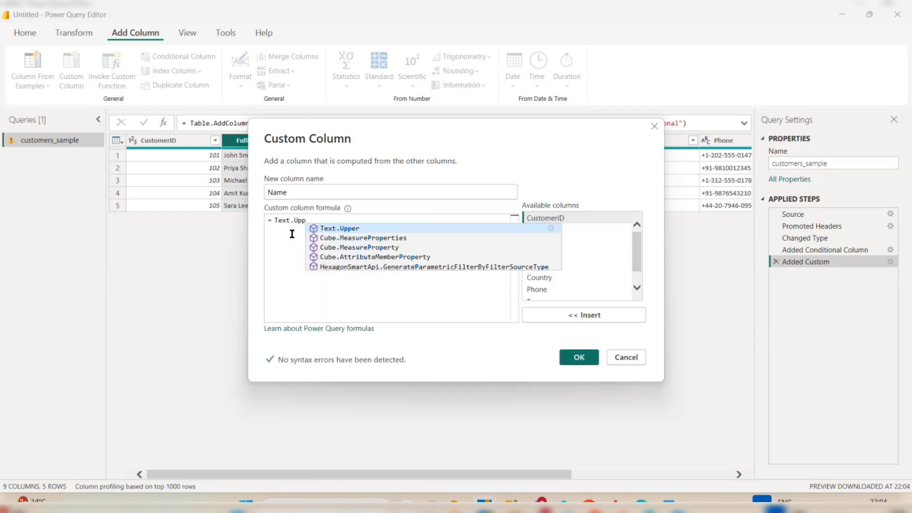
pyautogui.click(346, 229)
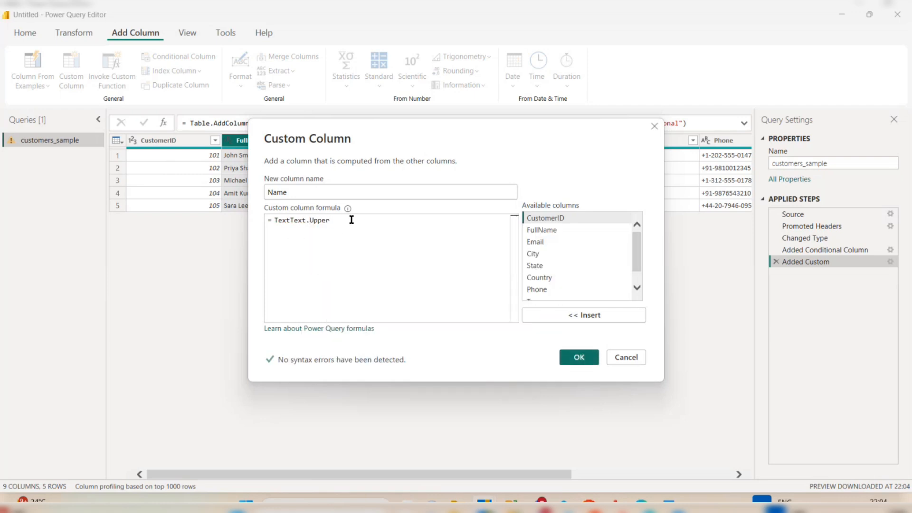
pyautogui.moveTo(289, 221); pyautogui.dragTo(266, 221)
pyautogui.press('BackSpace')
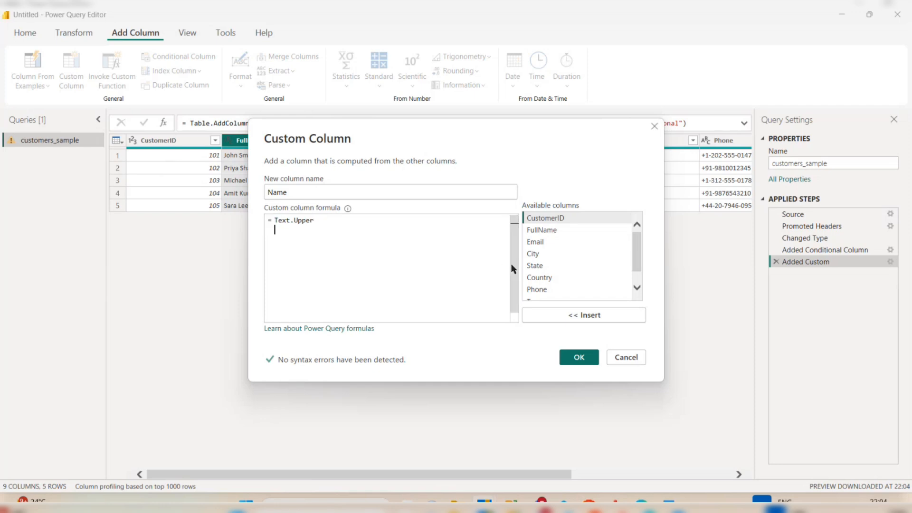
pyautogui.write('(')
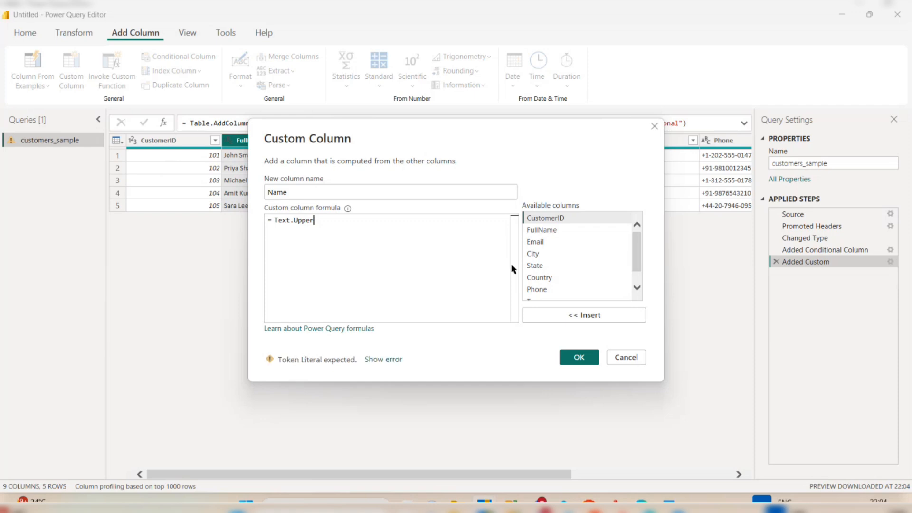
pyautogui.click(563, 228)
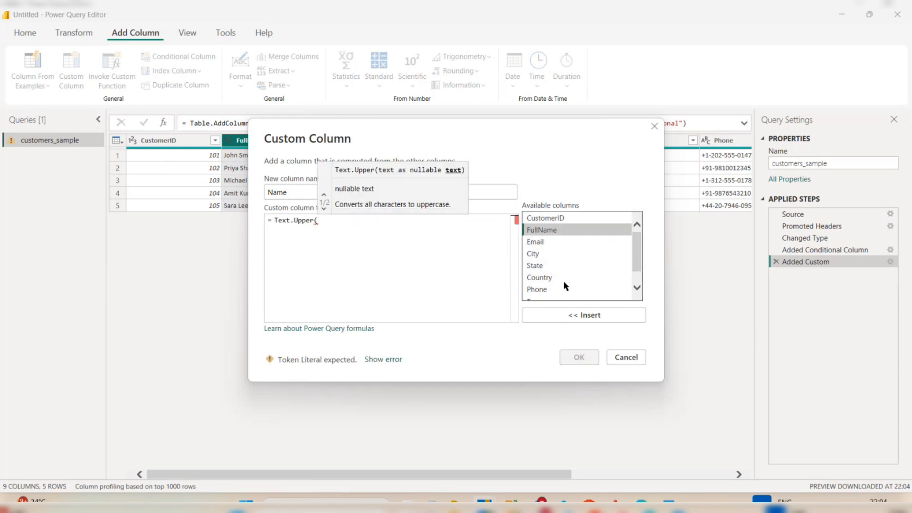
pyautogui.click(586, 317)
pyautogui.write(')')
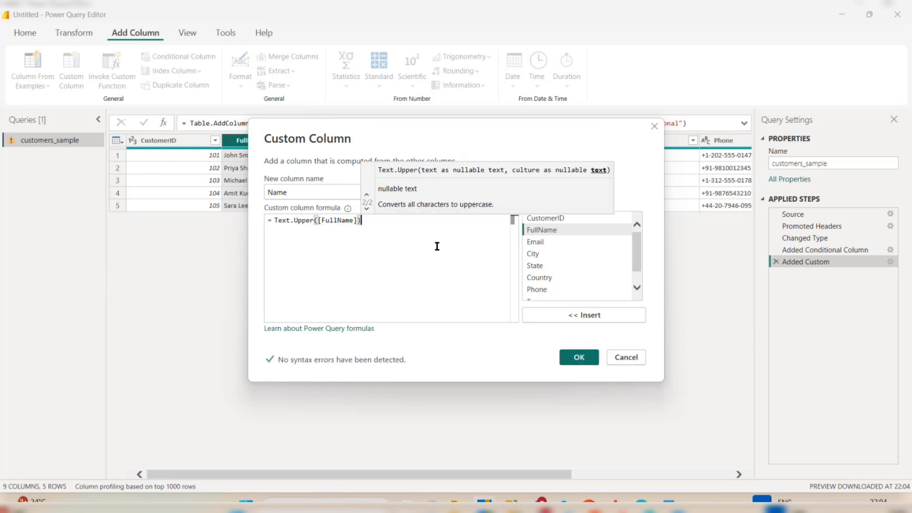
pyautogui.click(577, 361)
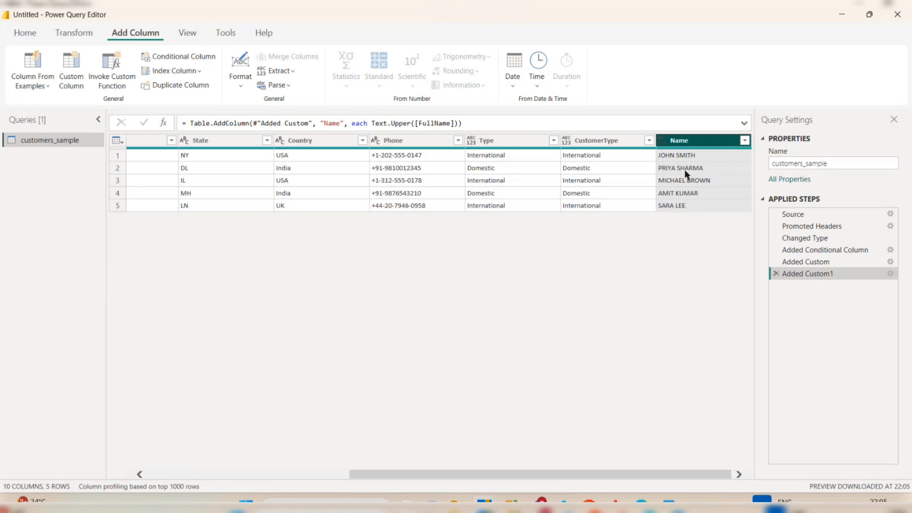
# Start a new custom column named First4Char.
pyautogui.click(69, 71)
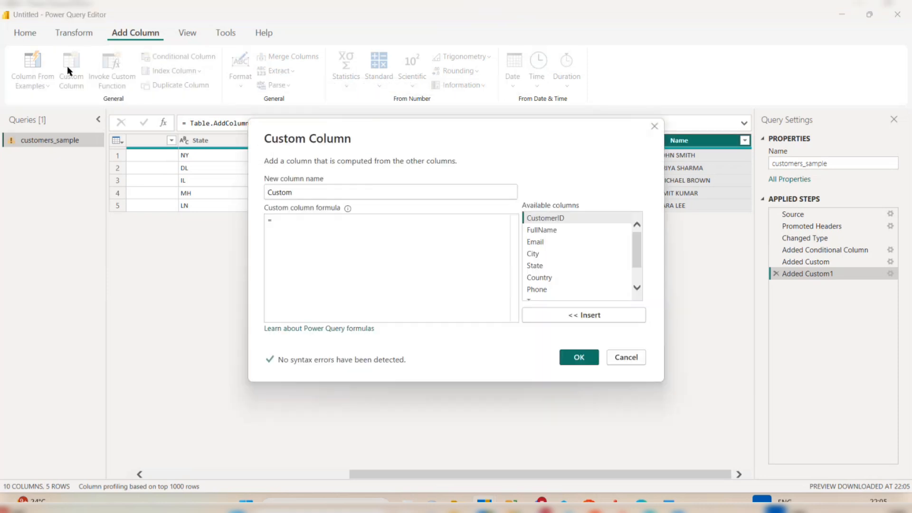
pyautogui.moveTo(298, 192); pyautogui.dragTo(248, 198)
pyautogui.write('First')
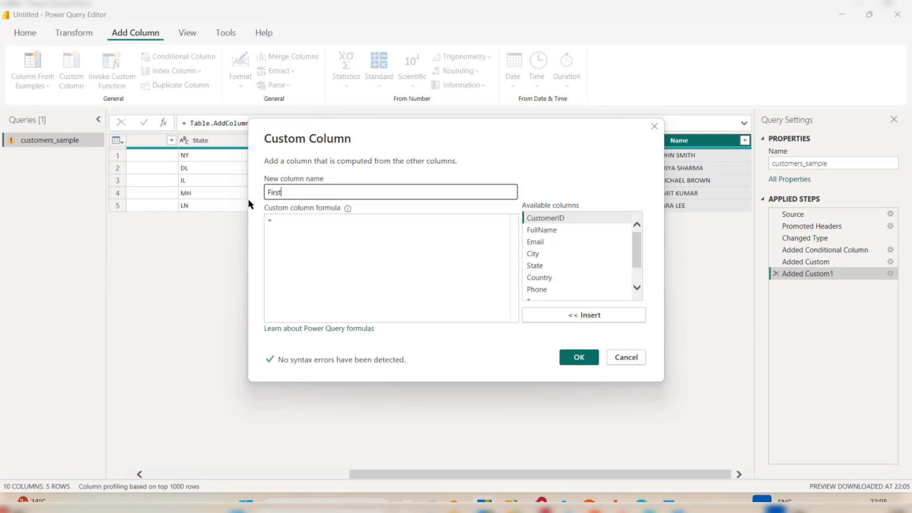
pyautogui.write('4')
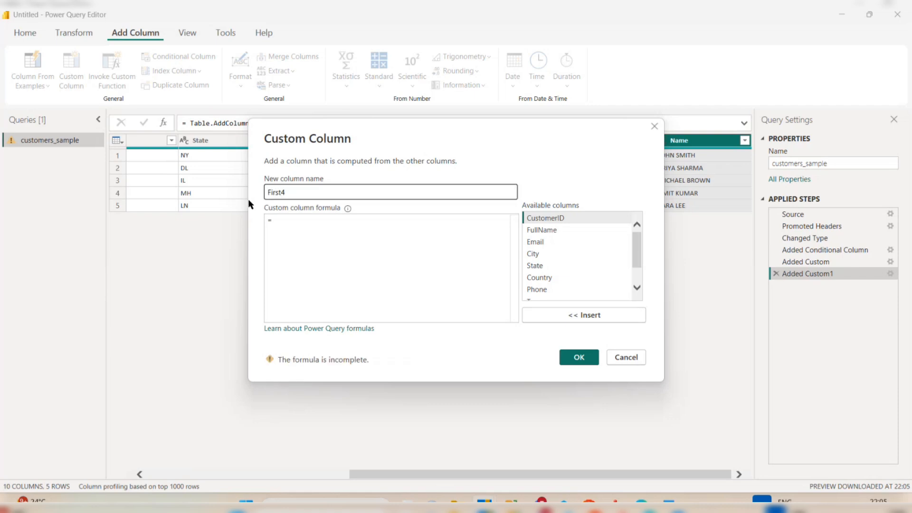
pyautogui.write('Char')
# Enter the formula Text.Start([FullName],4) and create the column.
pyautogui.click(315, 220)
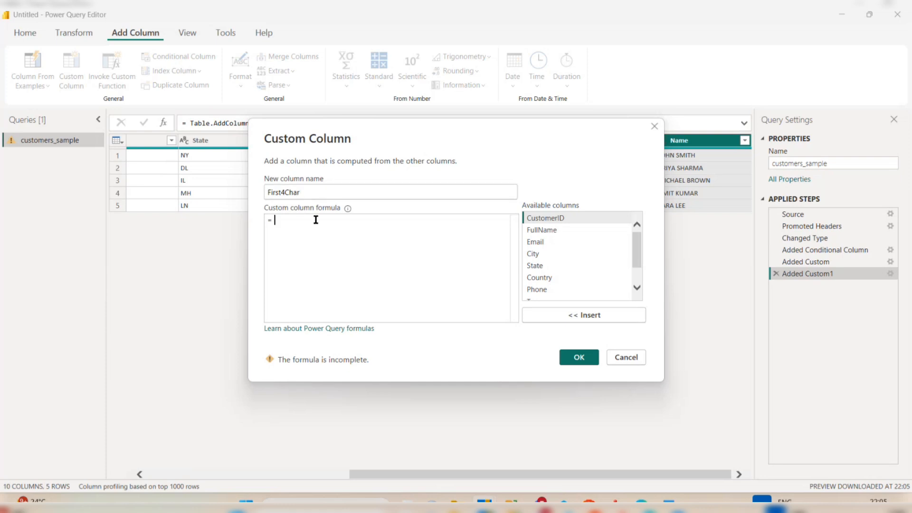
pyautogui.write('Te')
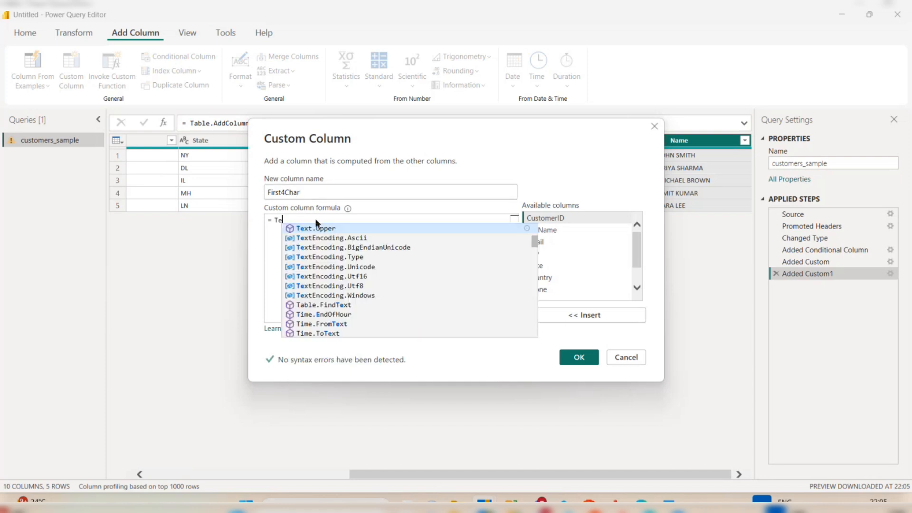
pyautogui.write('xt')
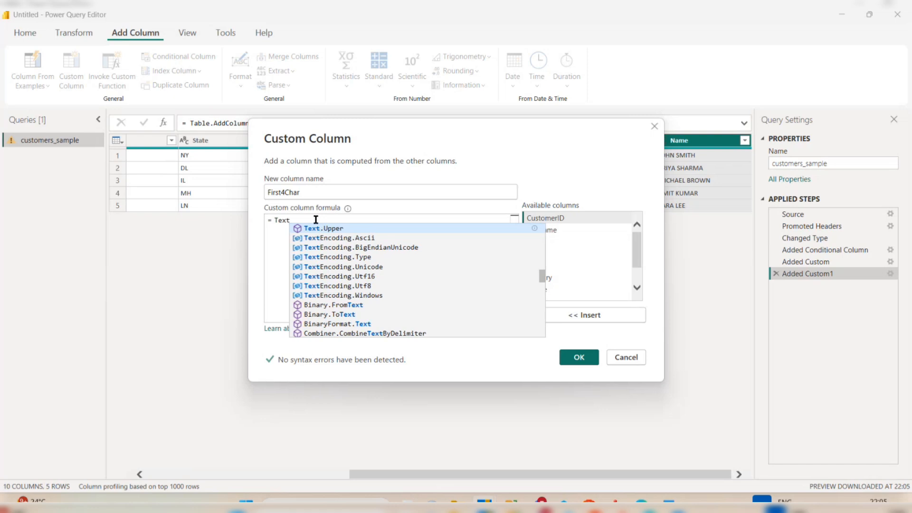
pyautogui.write('.Start')
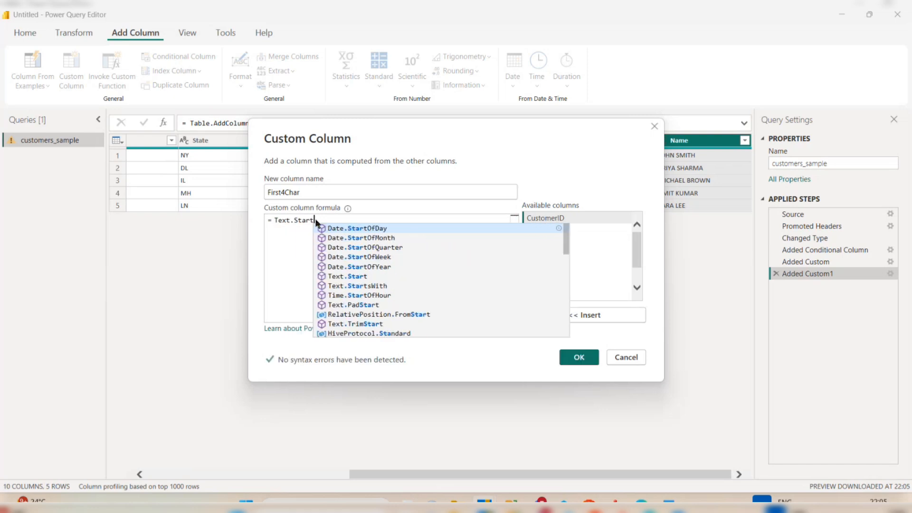
pyautogui.press('Tab')
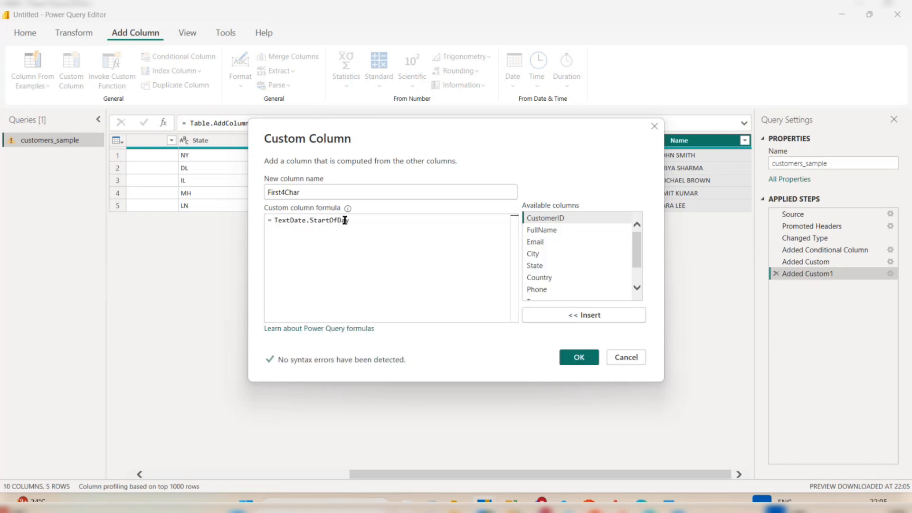
pyautogui.hotkey('shift', 'Left')
pyautogui.hotkey('shift', 'Left')
pyautogui.write('a')
pyautogui.press('BackSpace')
pyautogui.press('BackSpace')
pyautogui.press('BackSpace')
pyautogui.press('BackSpace')
pyautogui.press('BackSpace')
pyautogui.press('BackSpace')
pyautogui.press('BackSpace')
pyautogui.press('BackSpace')
pyautogui.press('BackSpace')
pyautogui.press('BackSpace')
pyautogui.press('BackSpace')
pyautogui.press('BackSpace')
pyautogui.write('ext')
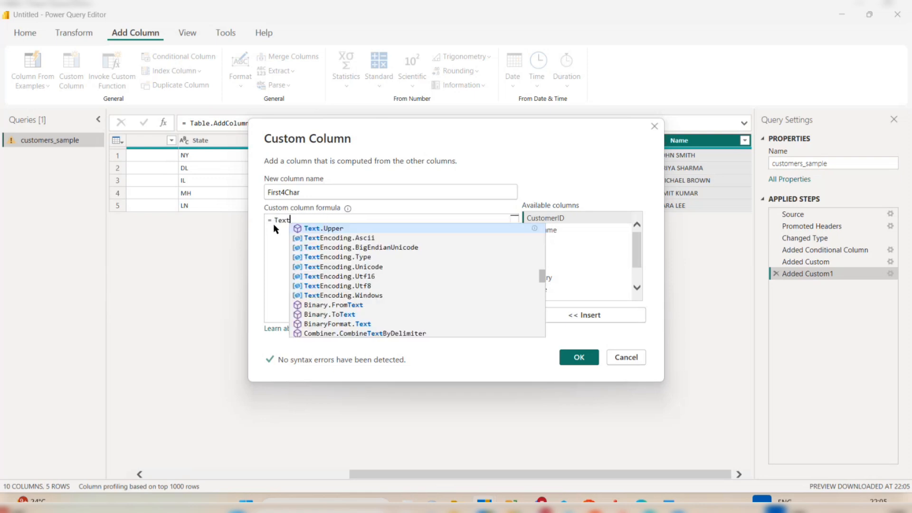
pyautogui.write('.')
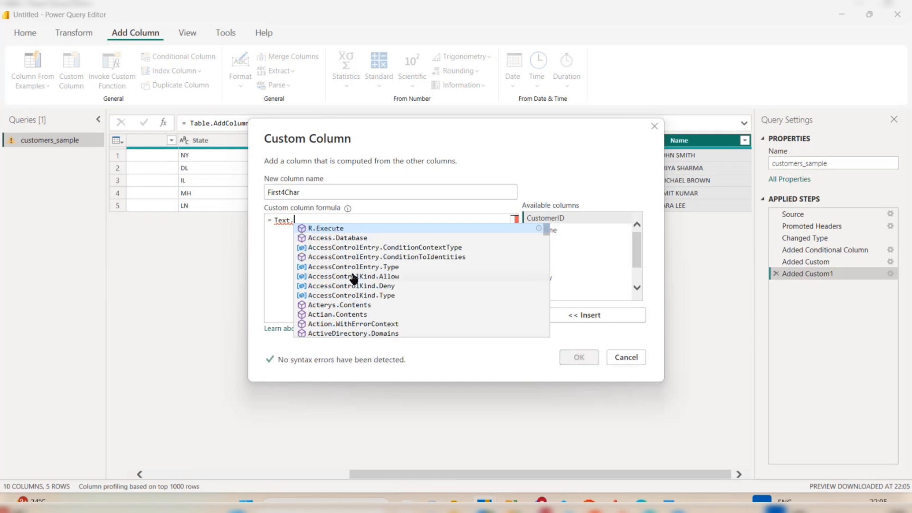
pyautogui.write('Start')
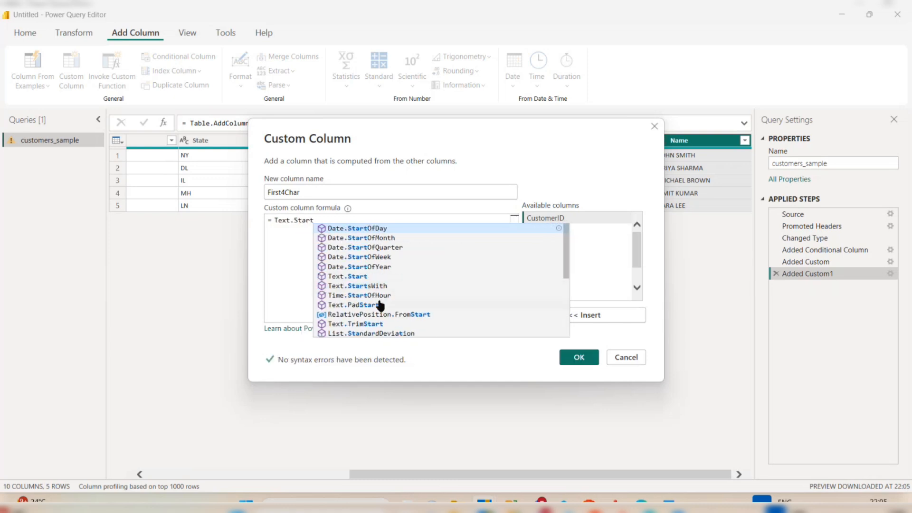
pyautogui.scroll(-4, 380, 305)
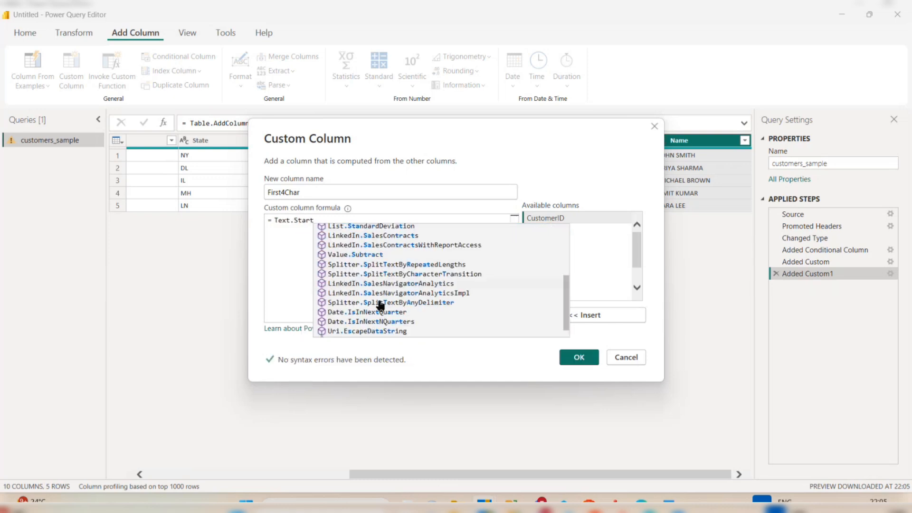
pyautogui.scroll(3, 380, 304)
pyautogui.scroll(1, 380, 304)
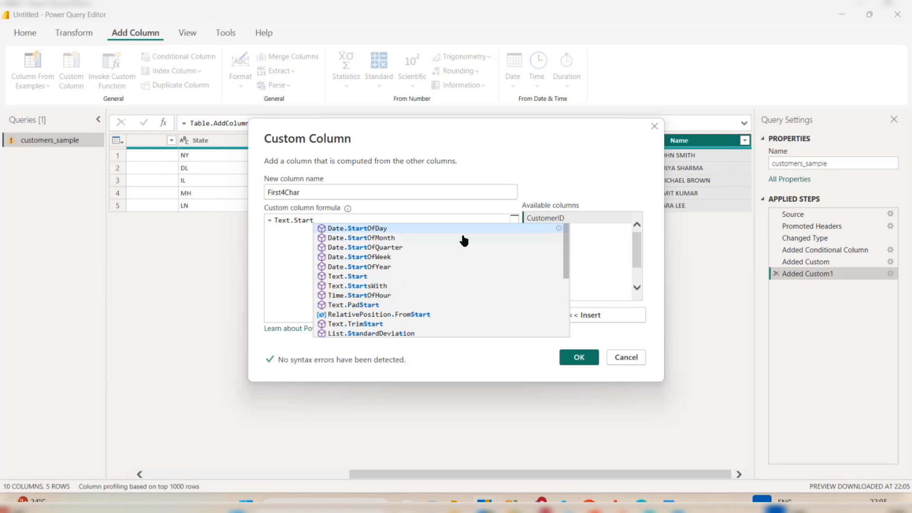
pyautogui.write('(')
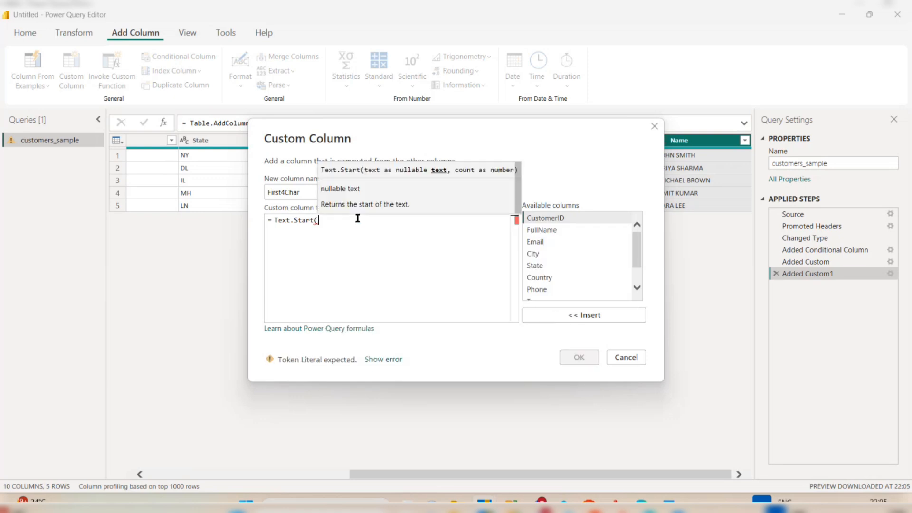
pyautogui.click(570, 231)
pyautogui.click(586, 314)
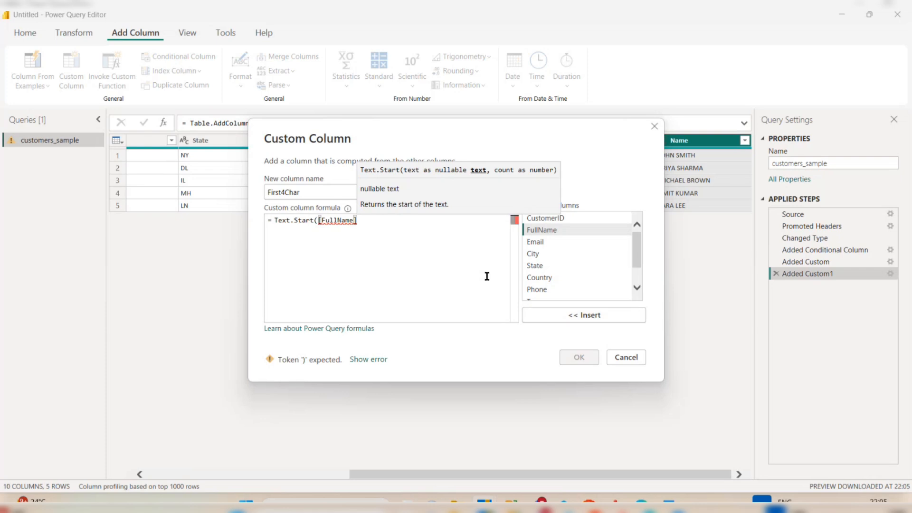
pyautogui.write(',')
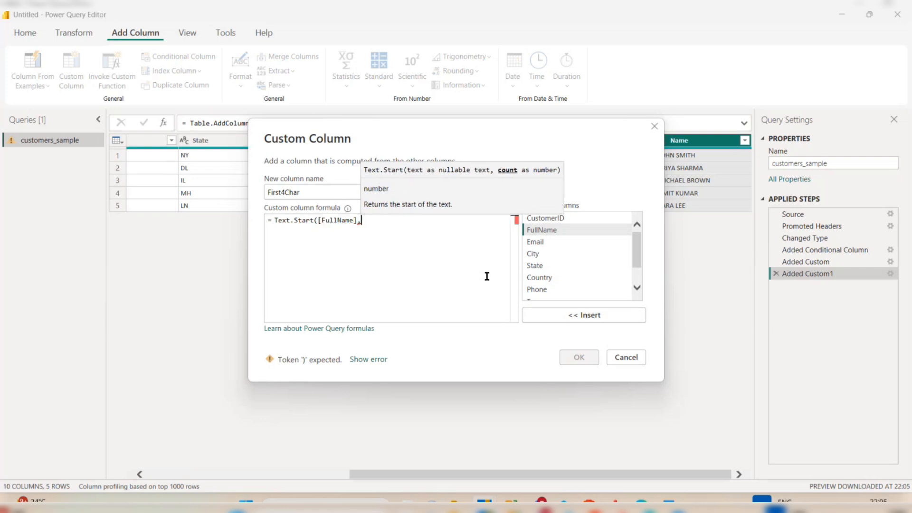
pyautogui.write('4')
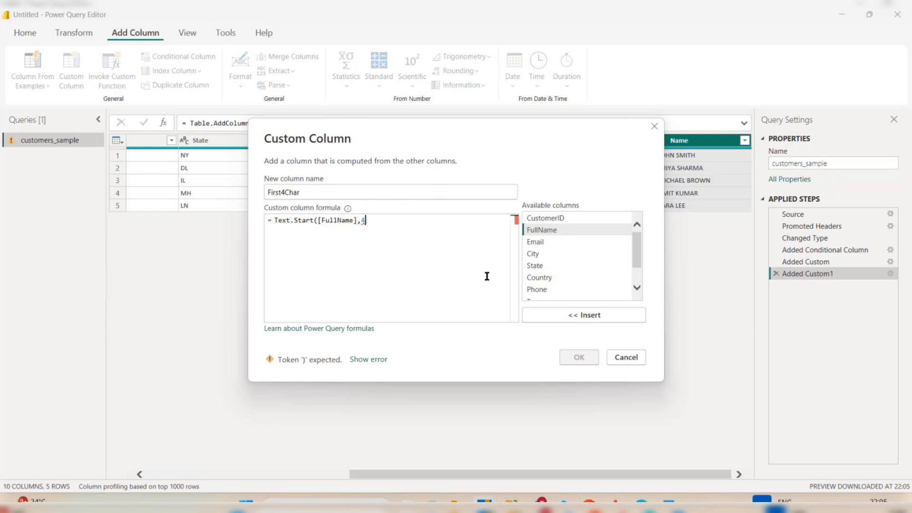
pyautogui.write(')')
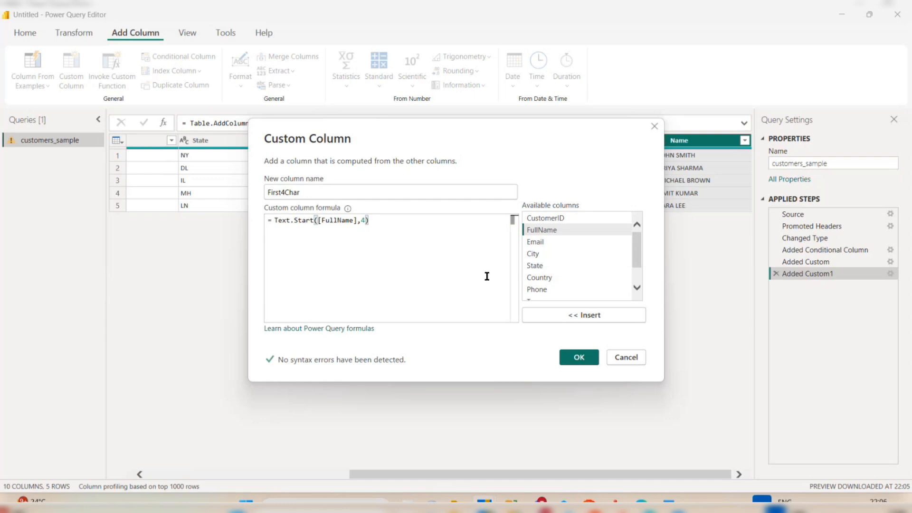
pyautogui.click(579, 358)
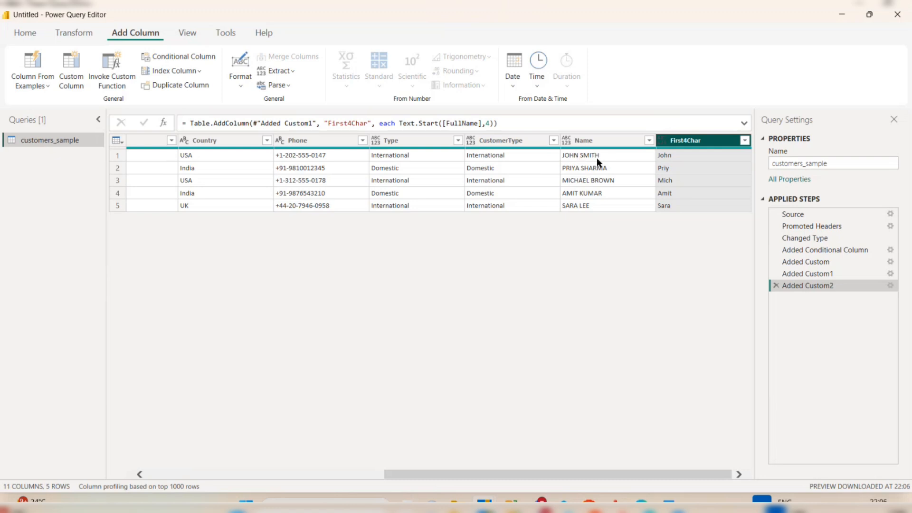
# Create a custom column CharLength with the formula Text.Length([FullName]).
pyautogui.click(75, 61)
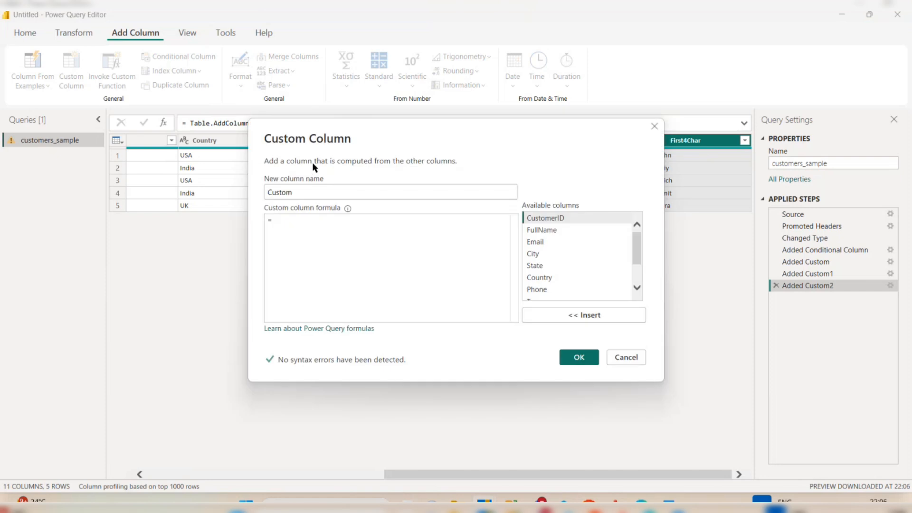
pyautogui.doubleClick(265, 199)
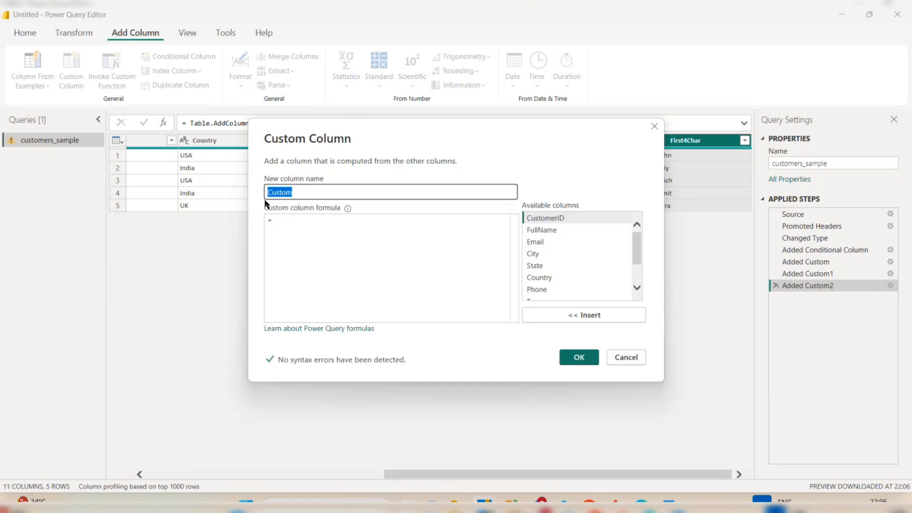
pyautogui.write('CharLength')
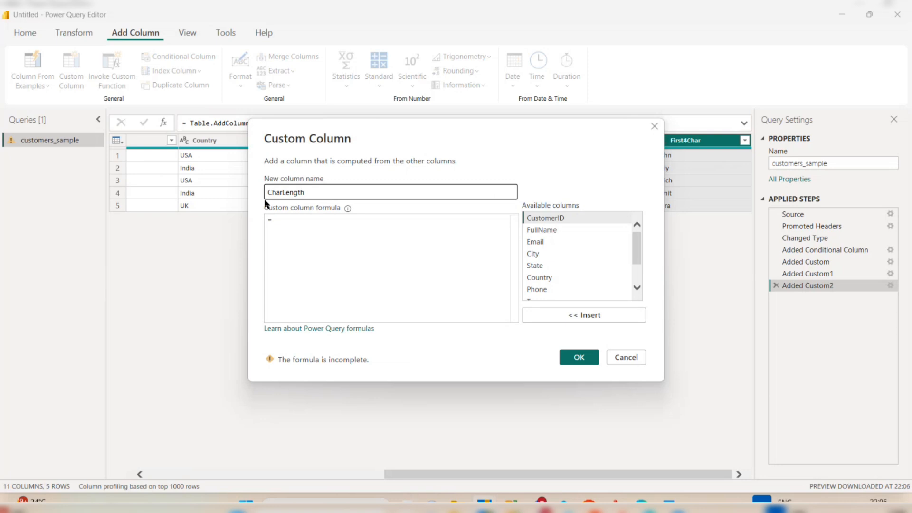
pyautogui.click(283, 219)
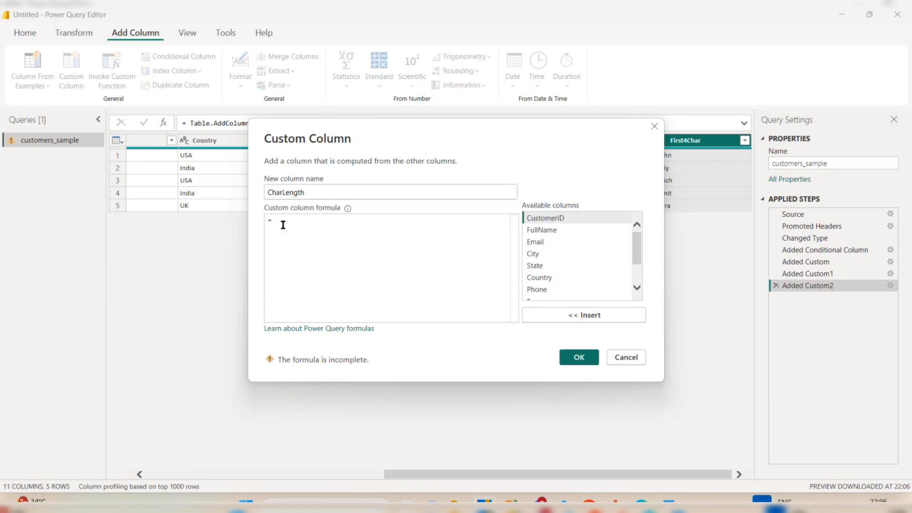
pyautogui.write('Text.L')
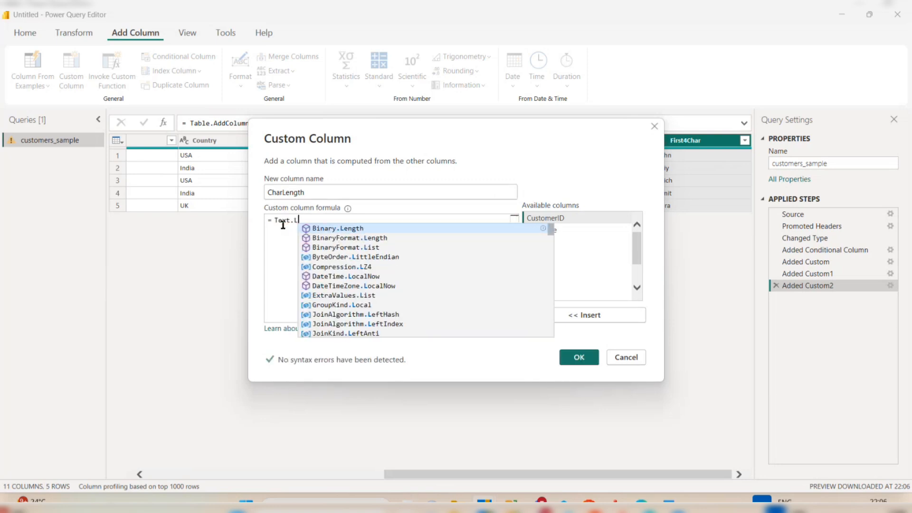
pyautogui.write('eng')
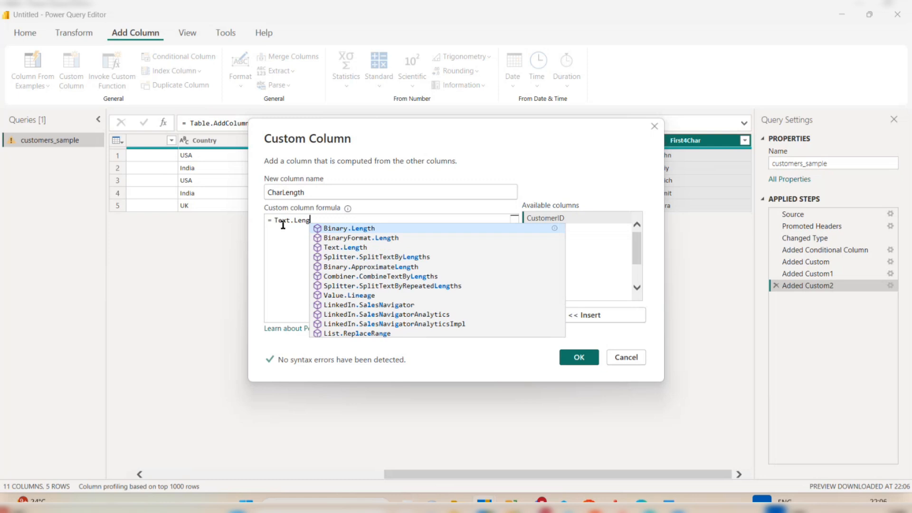
pyautogui.write('th')
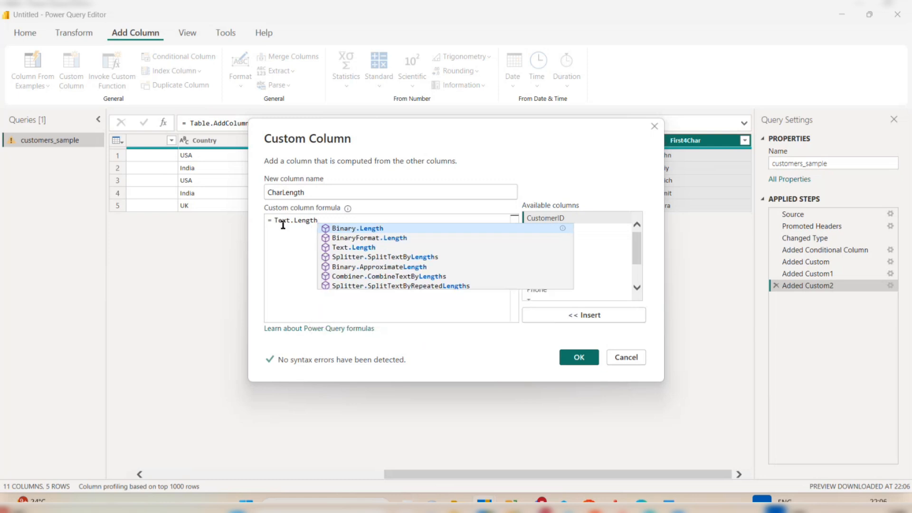
pyautogui.write('(')
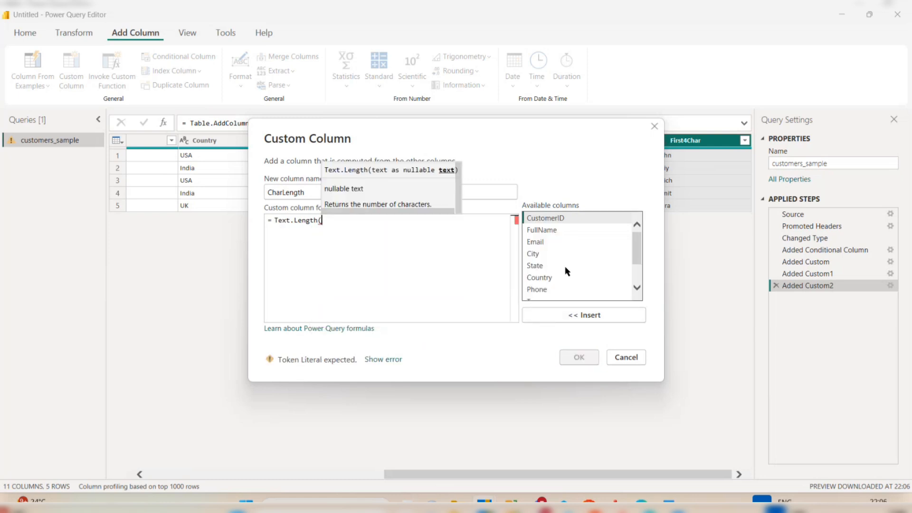
pyautogui.doubleClick(568, 230)
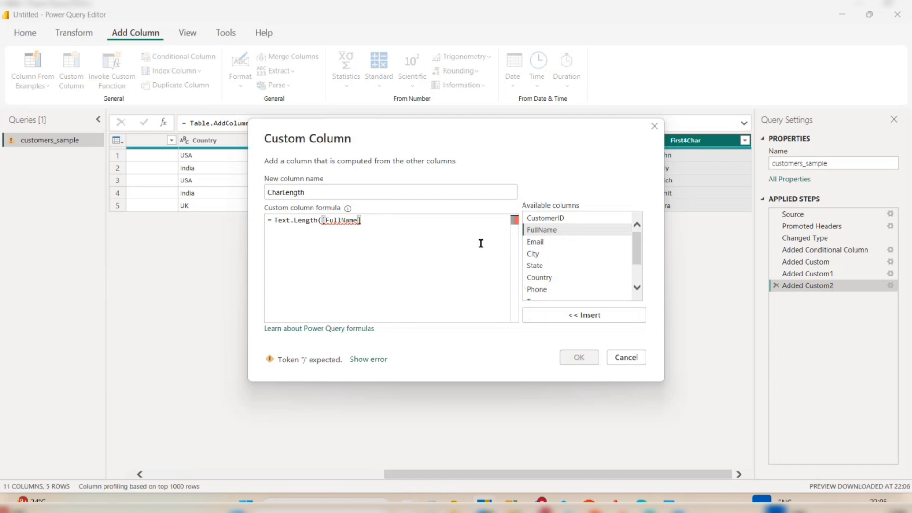
pyautogui.write(')')
pyautogui.press('Return')
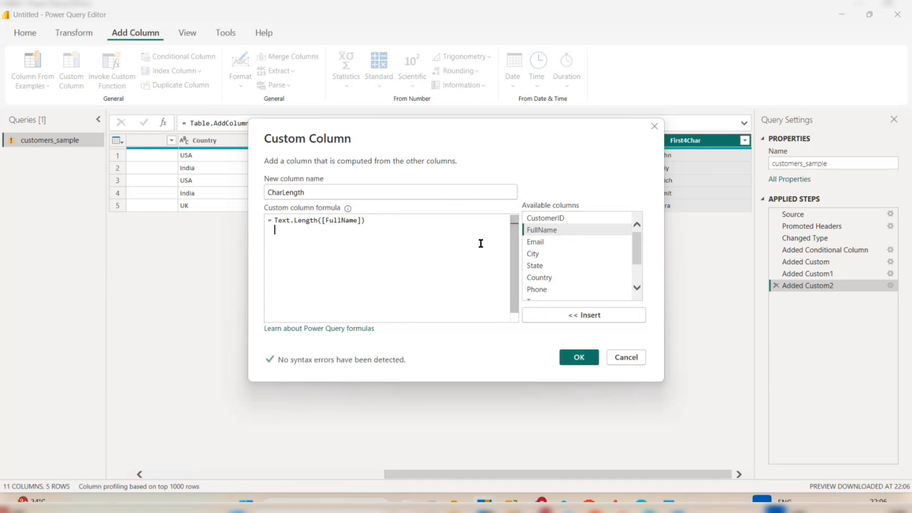
pyautogui.click(579, 357)
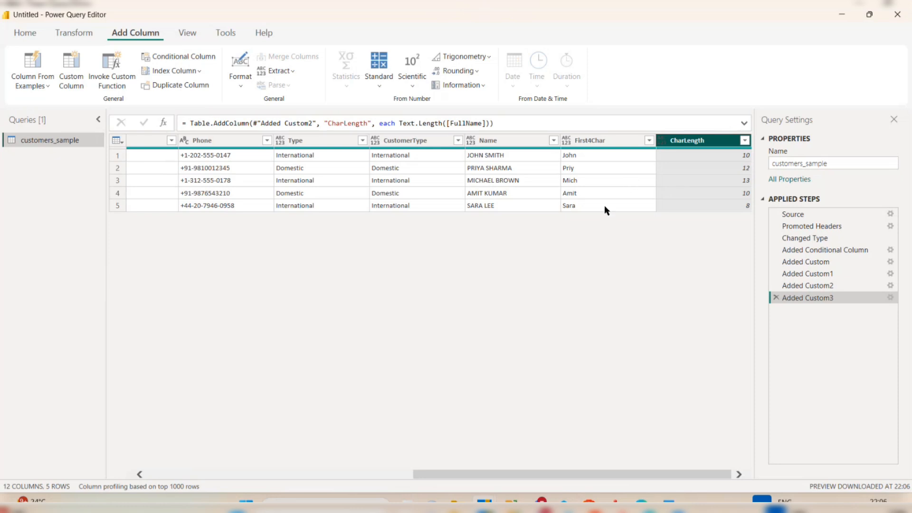
pyautogui.hscroll(-10, 582, 221)
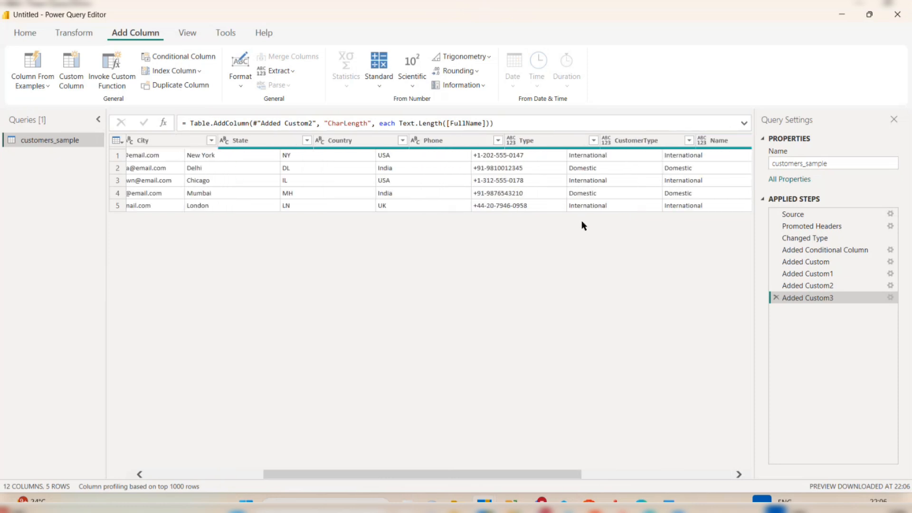
pyautogui.hscroll(-5, 581, 220)
pyautogui.hscroll(15, 581, 220)
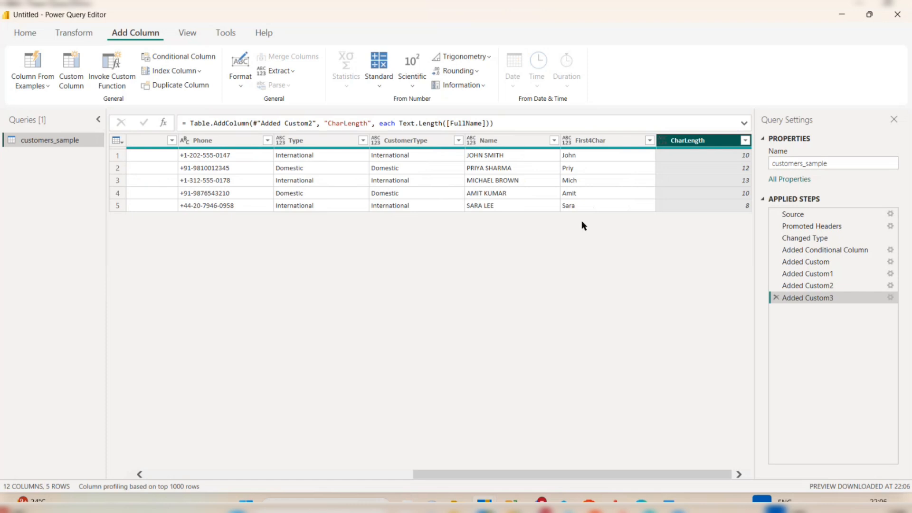
pyautogui.hscroll(-15, 366, 197)
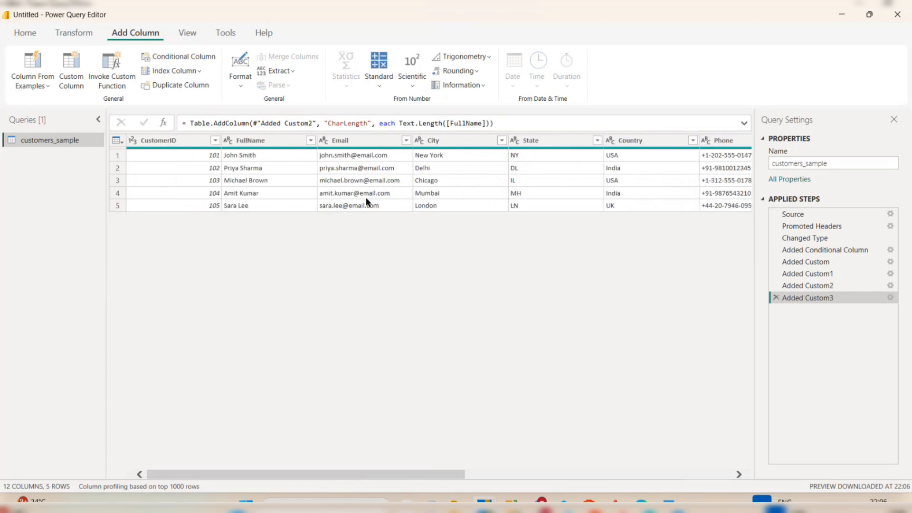
pyautogui.hscroll(10, 445, 187)
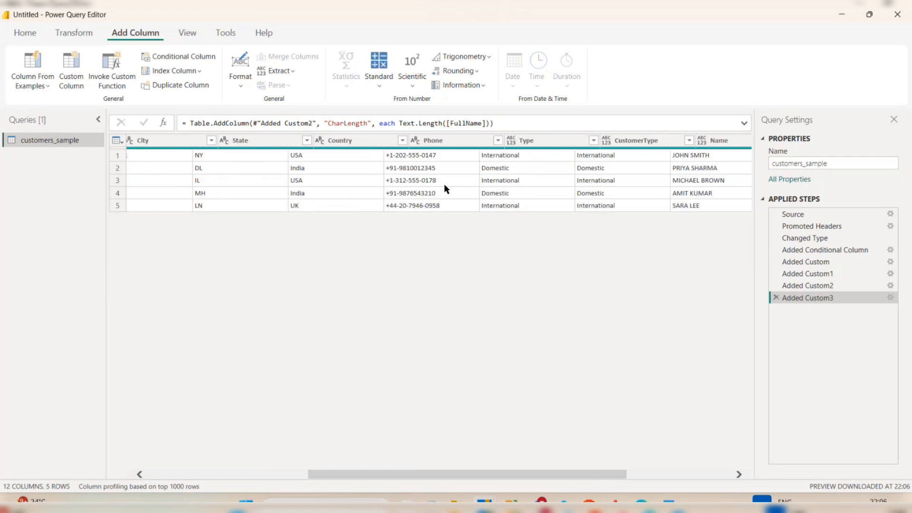
pyautogui.hscroll(8, 481, 194)
pyautogui.hscroll(-15, 480, 194)
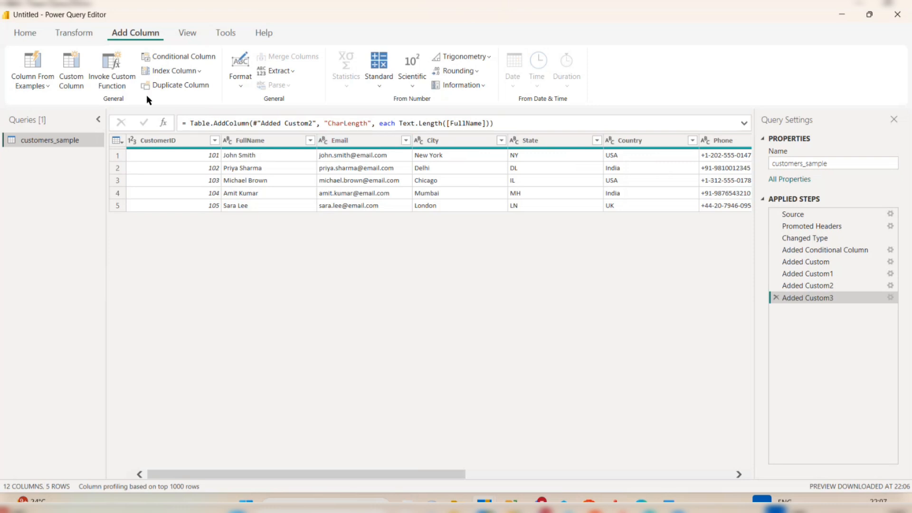
# Create a custom column named Date using the DateTimeZone.UtcNow function.
pyautogui.click(79, 74)
pyautogui.moveTo(354, 197); pyautogui.dragTo(259, 201)
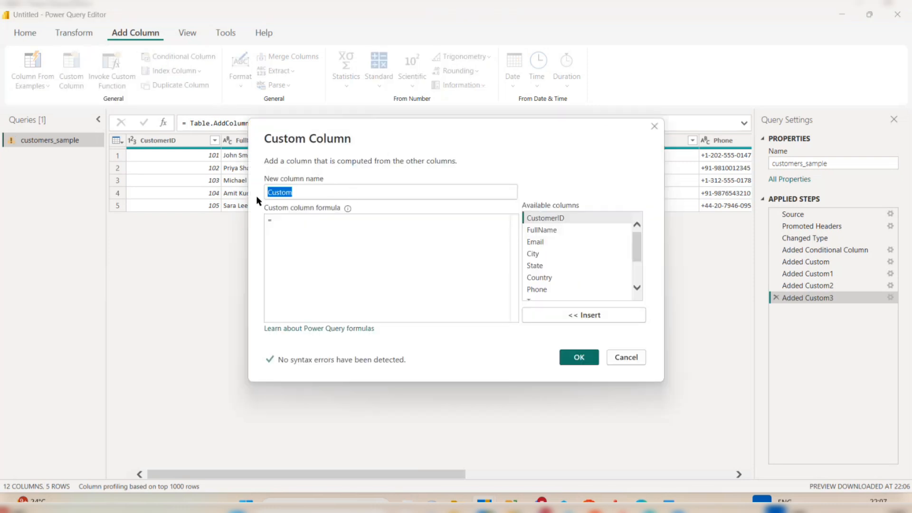
pyautogui.write('Date')
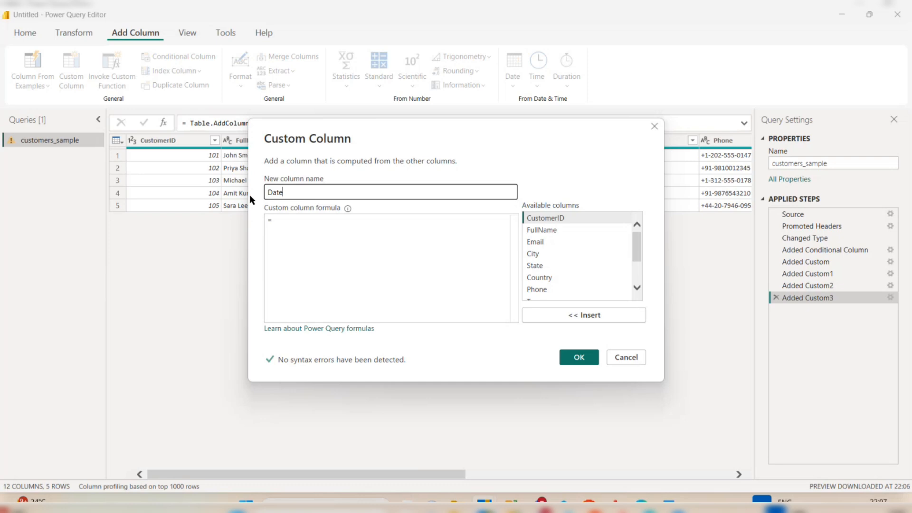
pyautogui.click(293, 216)
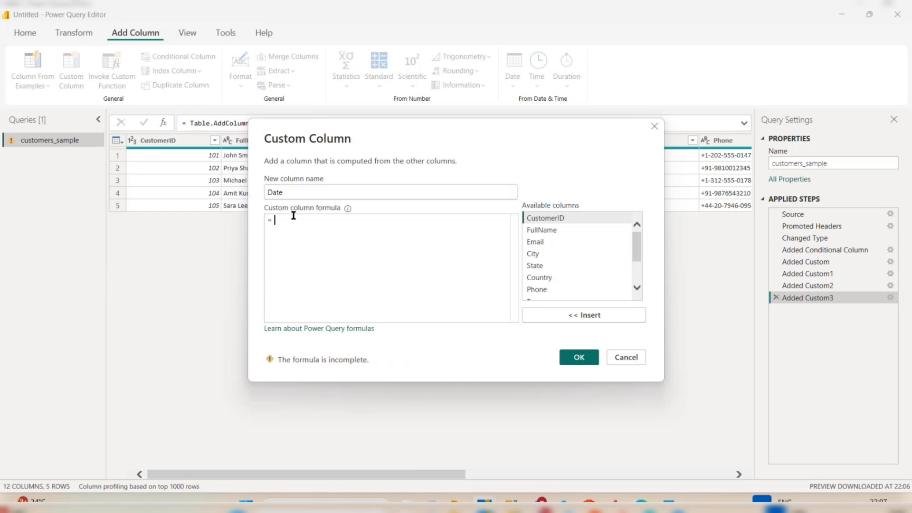
pyautogui.write('Date')
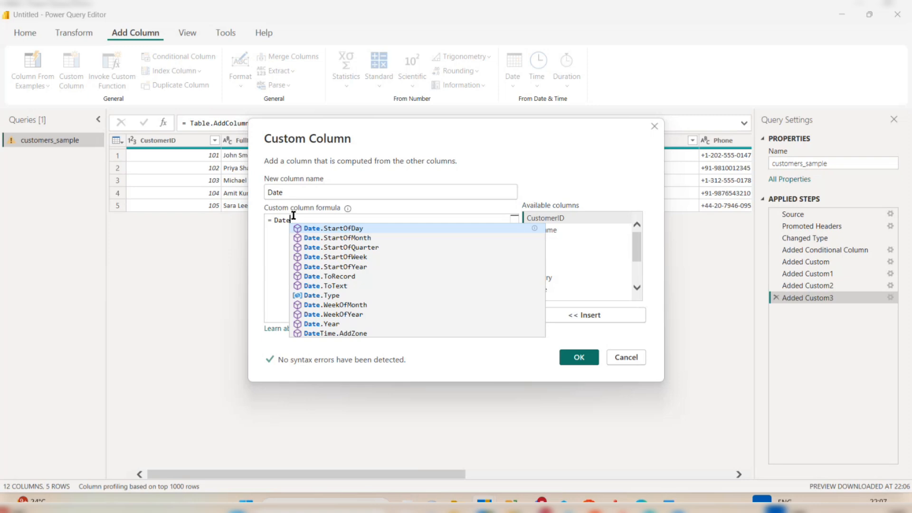
pyautogui.write('.')
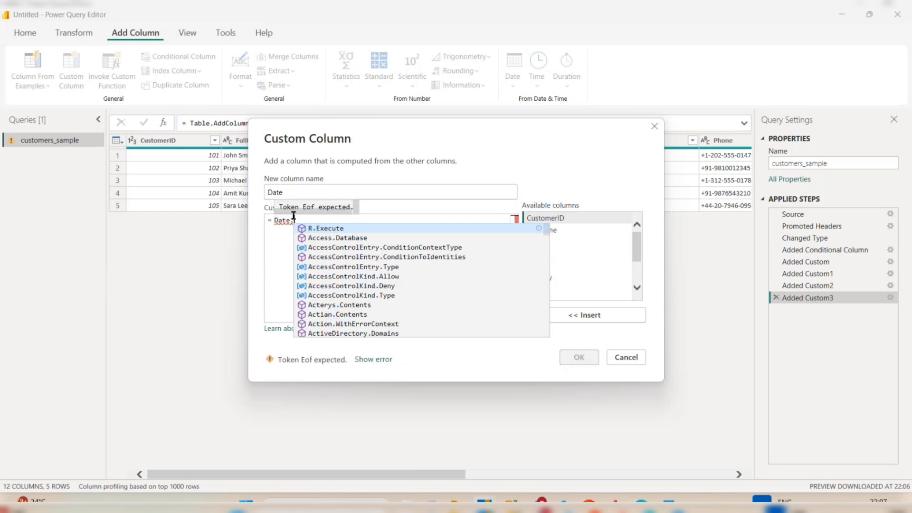
pyautogui.press('BackSpace')
pyautogui.press('BackSpace')
pyautogui.press('BackSpace')
pyautogui.press('BackSpace')
pyautogui.press('BackSpace')
pyautogui.write('U')
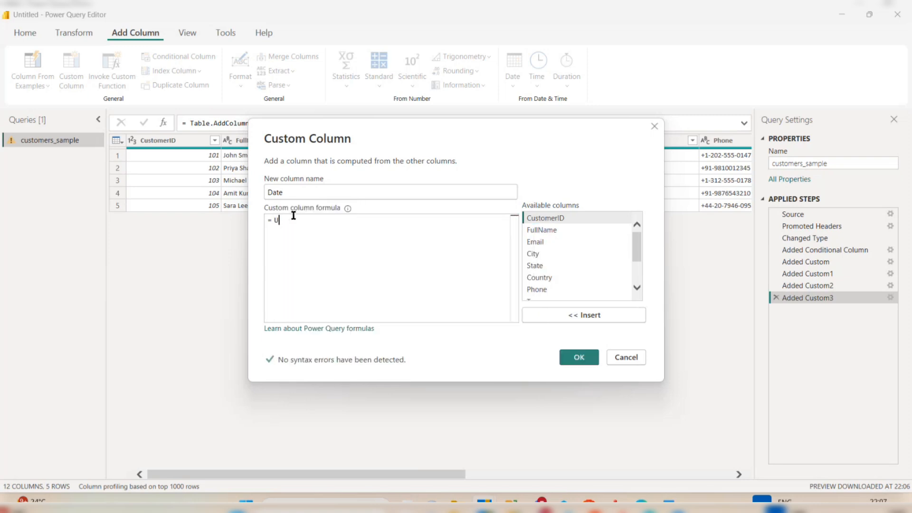
pyautogui.write('TC')
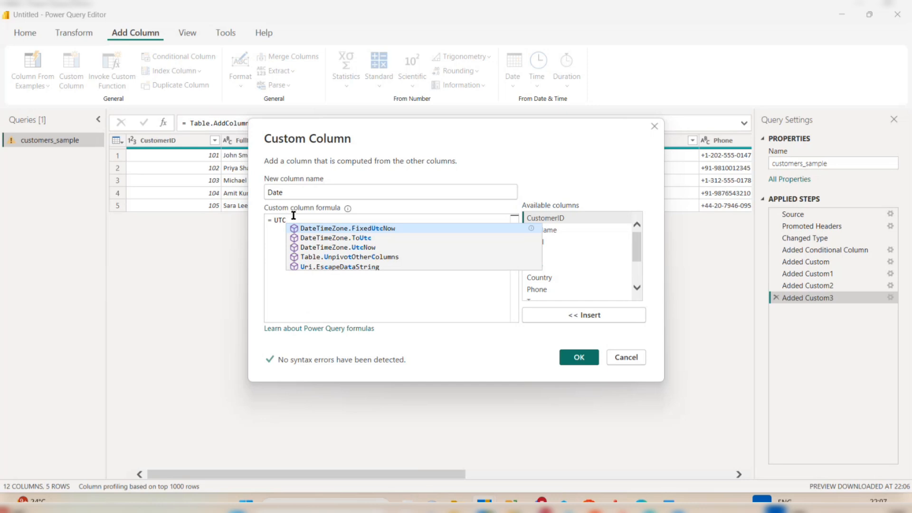
pyautogui.click(334, 247)
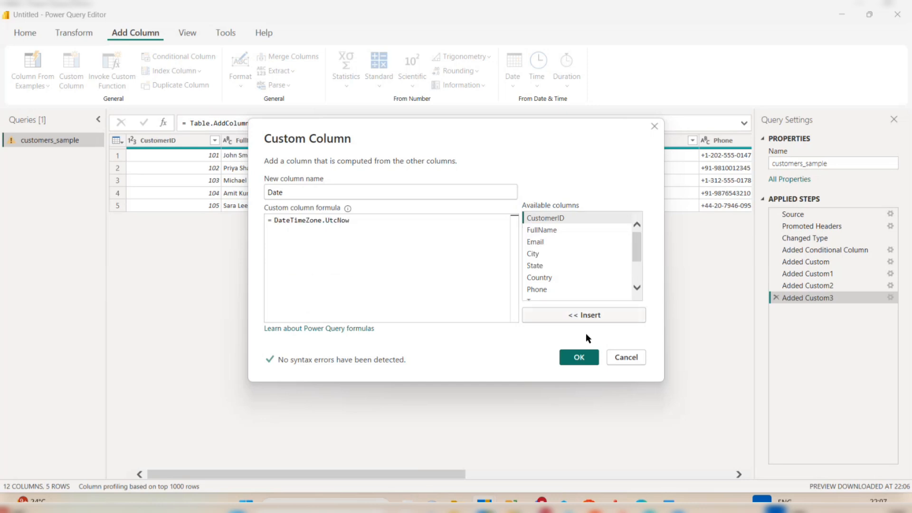
pyautogui.click(579, 358)
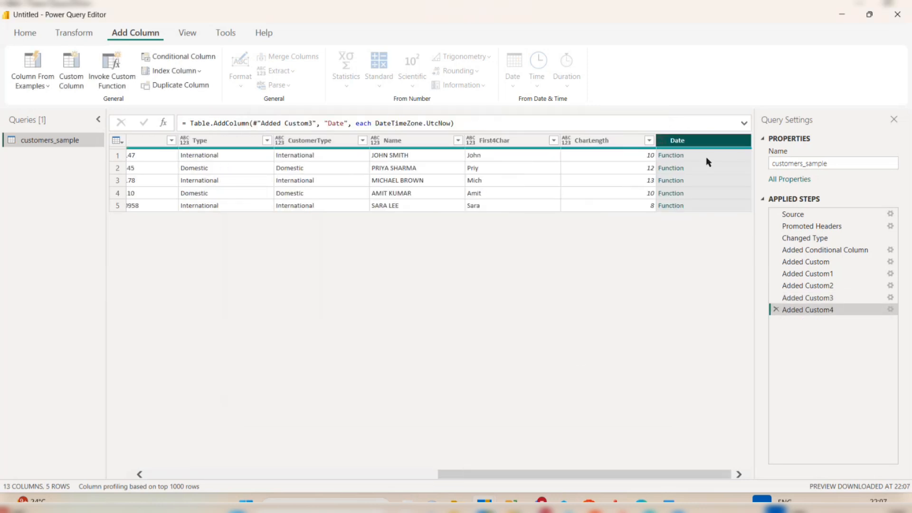
pyautogui.click(670, 156)
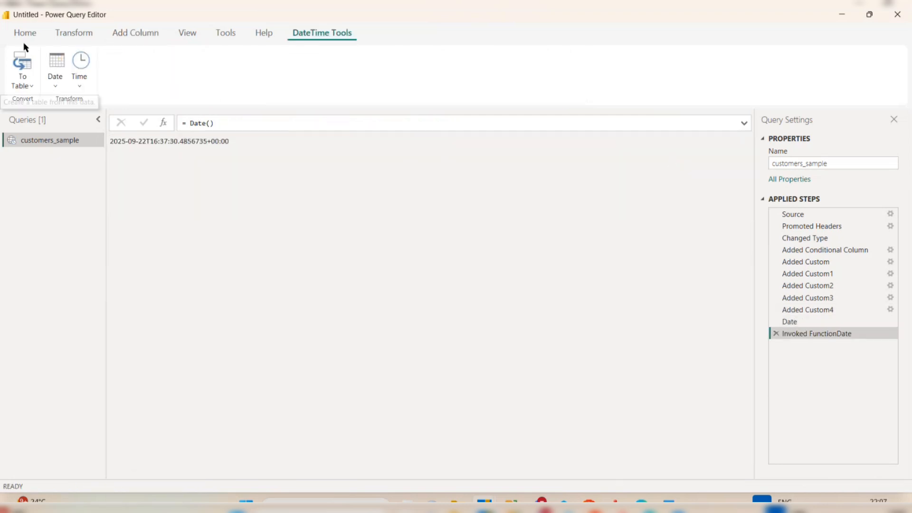
pyautogui.click(775, 333)
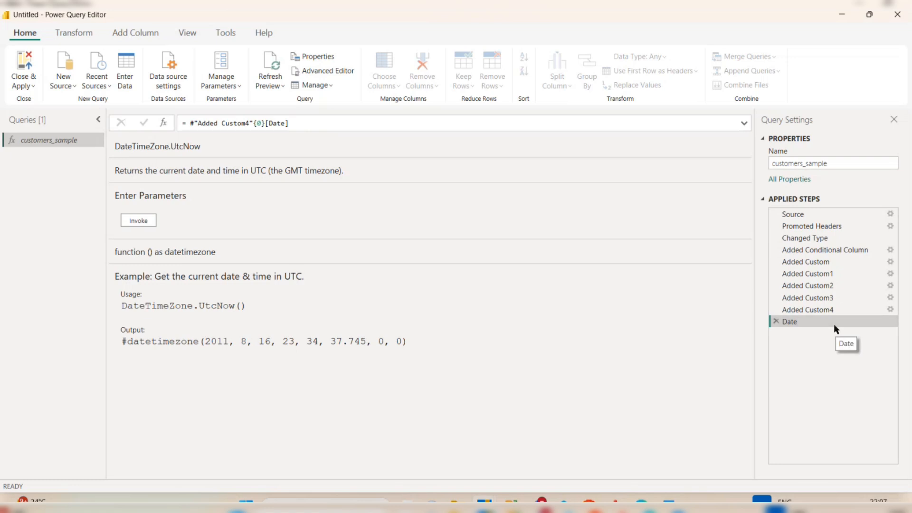
pyautogui.click(776, 321)
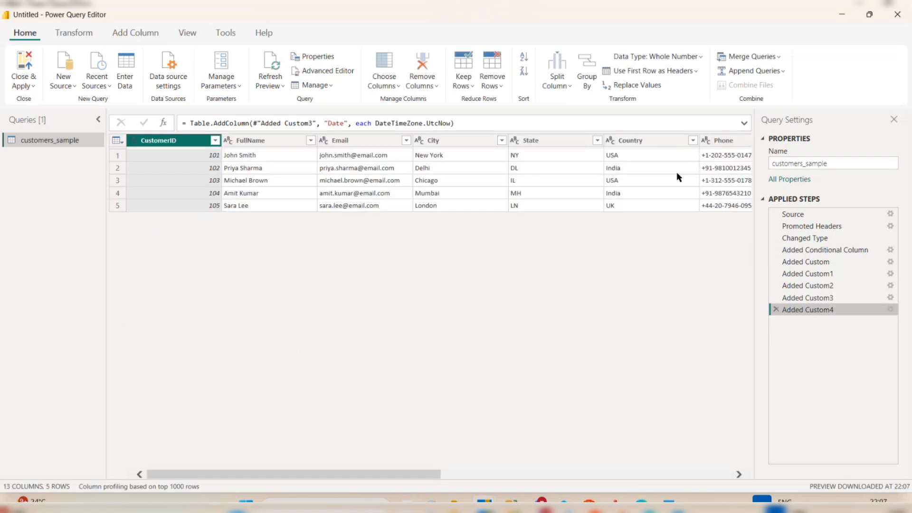
pyautogui.click(699, 146)
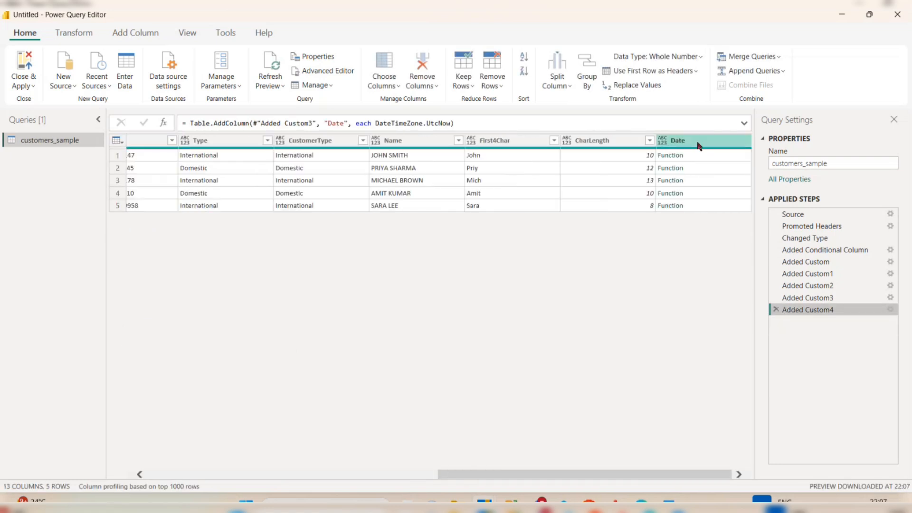
# Edit the Added Custom4 step so the Date formula calls DateTimeZone.UtcNow() with parentheses.
pyautogui.rightClick(802, 311)
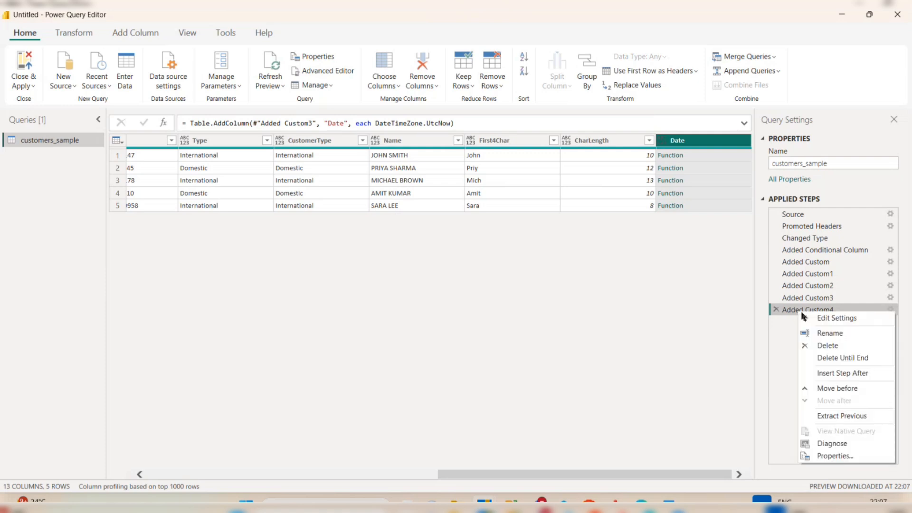
pyautogui.click(836, 316)
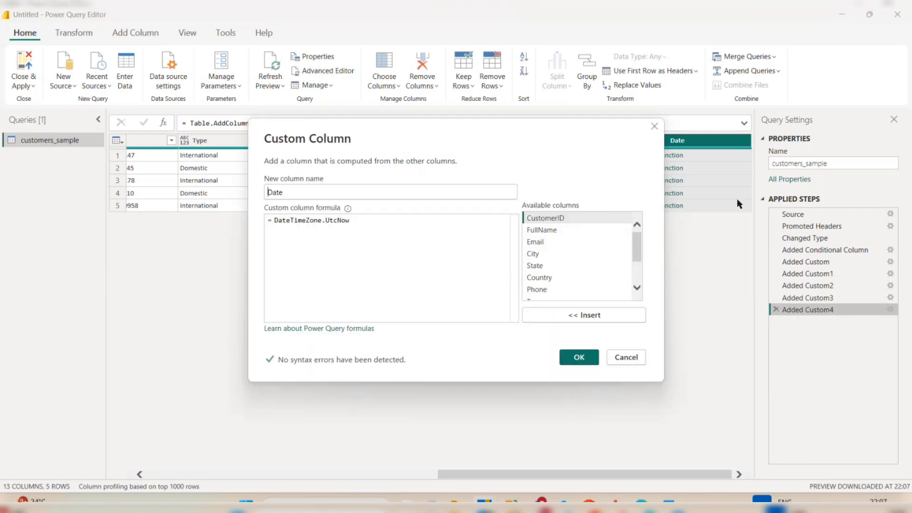
pyautogui.click(402, 224)
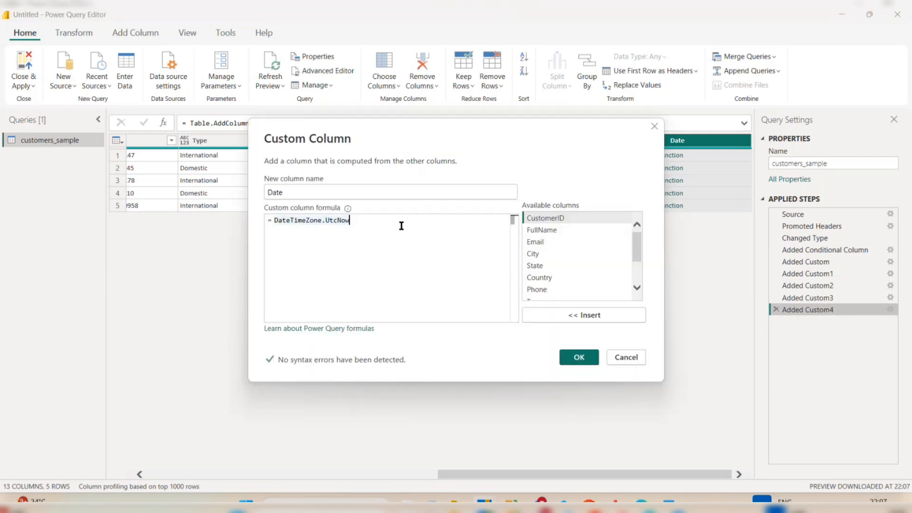
pyautogui.write('()')
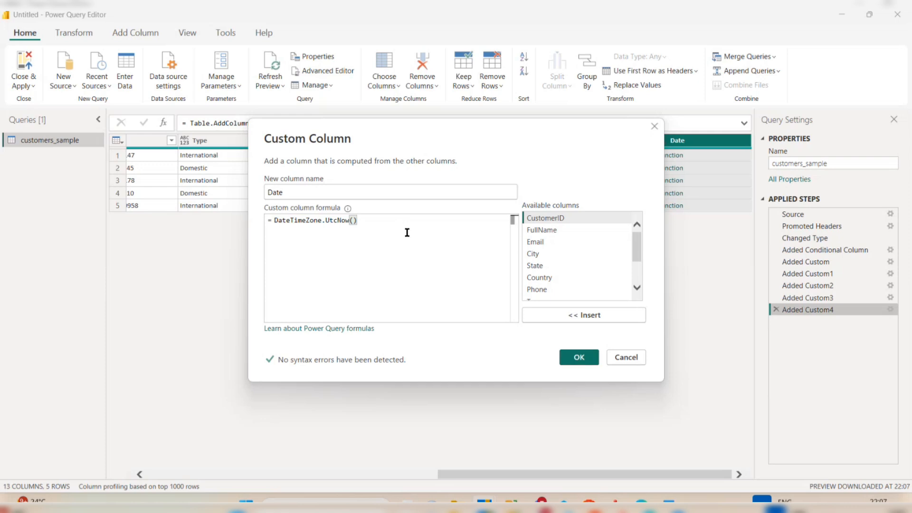
pyautogui.click(578, 357)
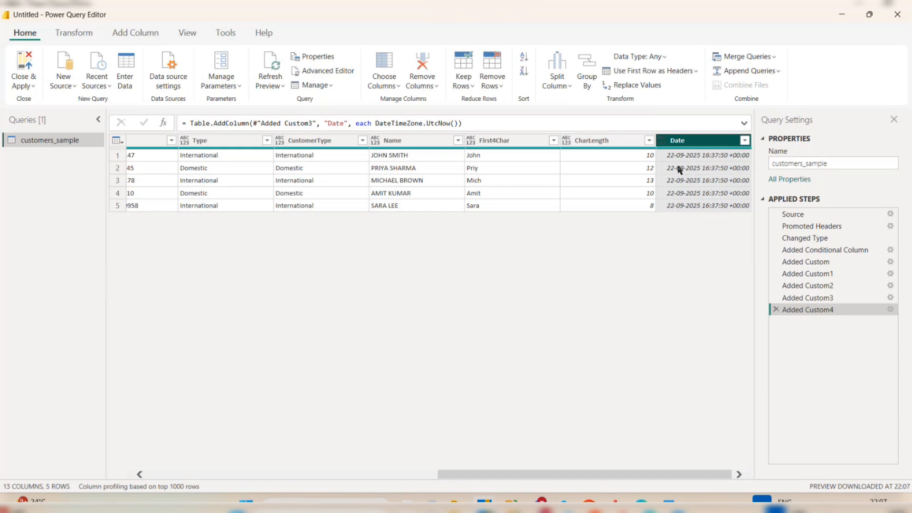
# Add a custom column named Year with the formula Date.Year([Date]).
pyautogui.click(132, 32)
pyautogui.click(73, 67)
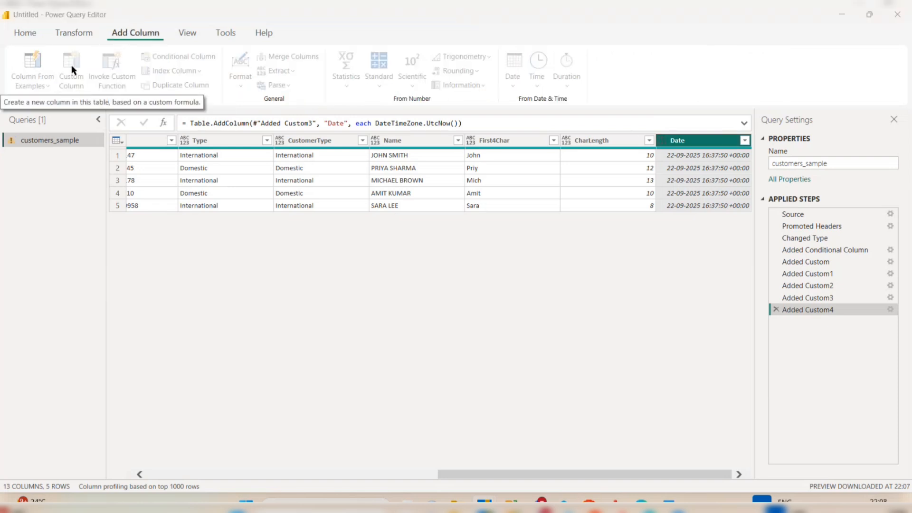
pyautogui.doubleClick(332, 185)
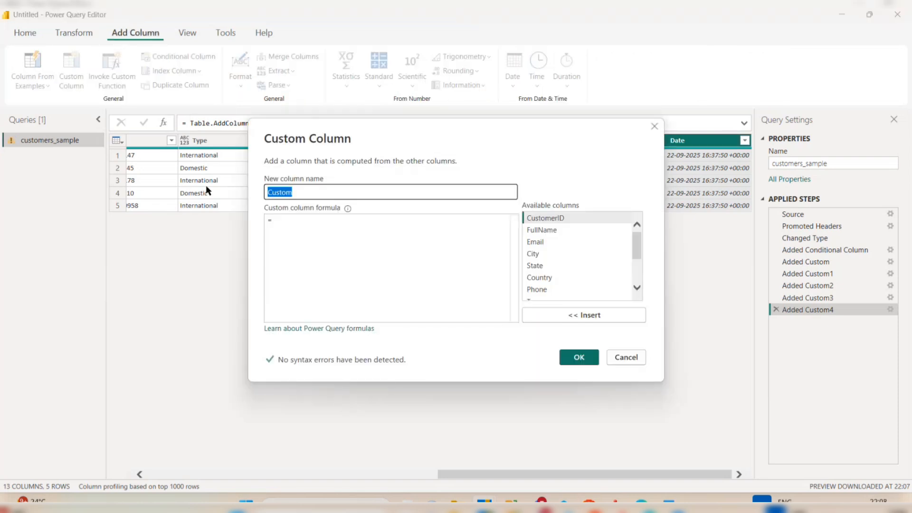
pyautogui.write('Year')
pyautogui.click(265, 218)
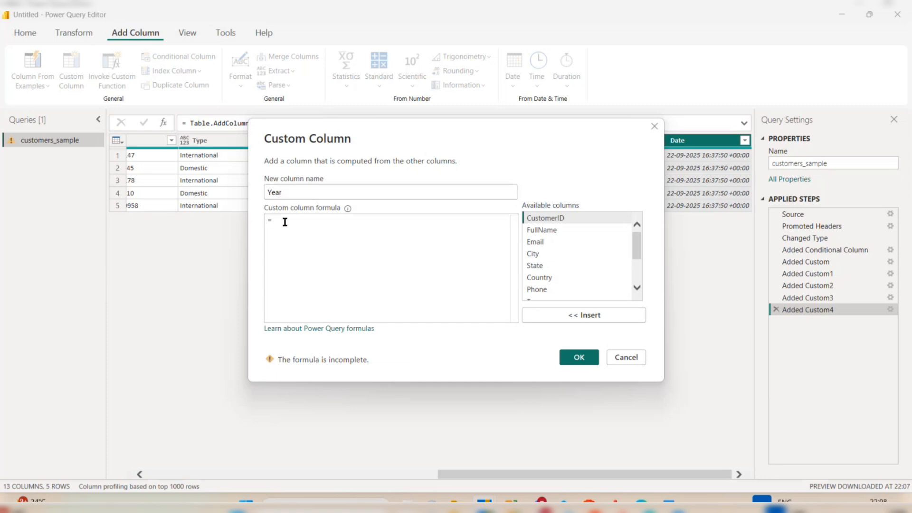
pyautogui.write('Date')
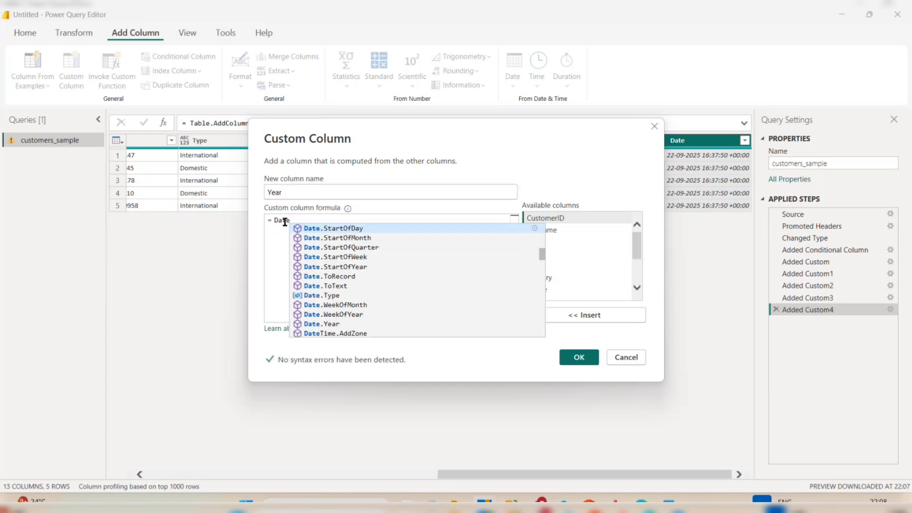
pyautogui.write('.Year')
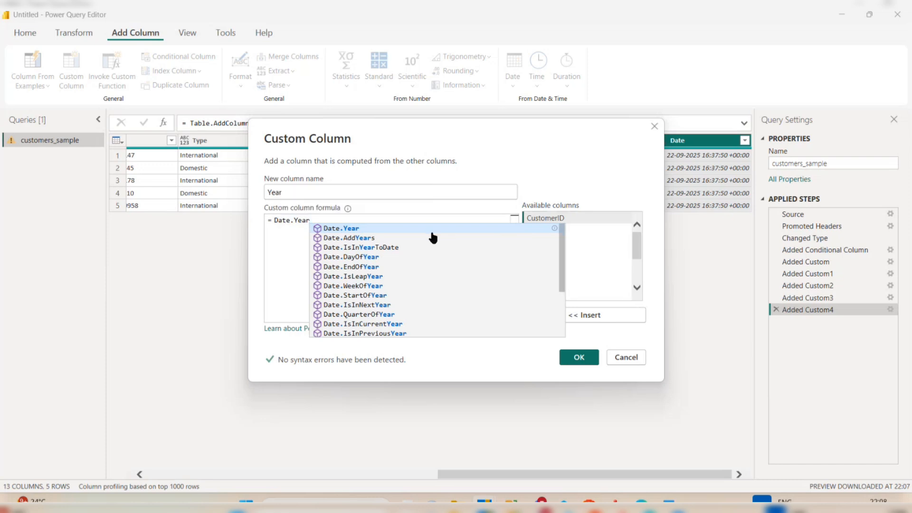
pyautogui.write('(')
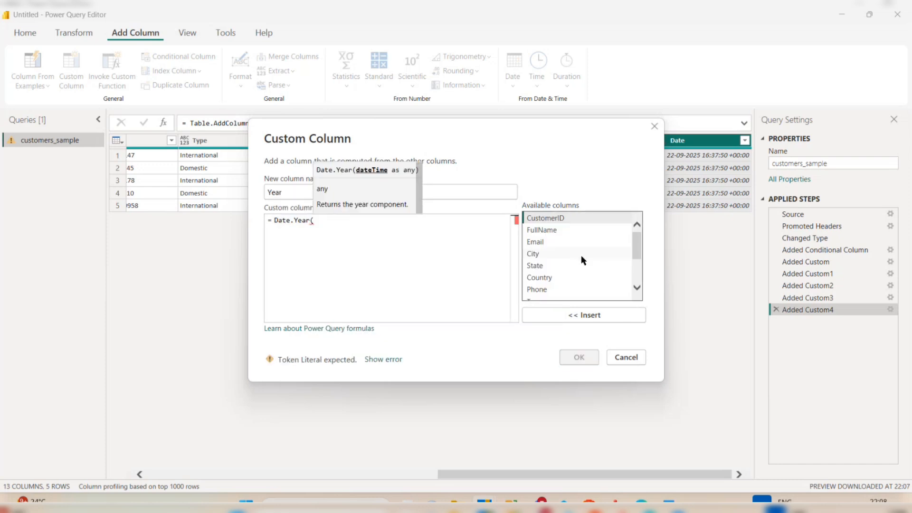
pyautogui.scroll(-2, 581, 257)
pyautogui.doubleClick(551, 294)
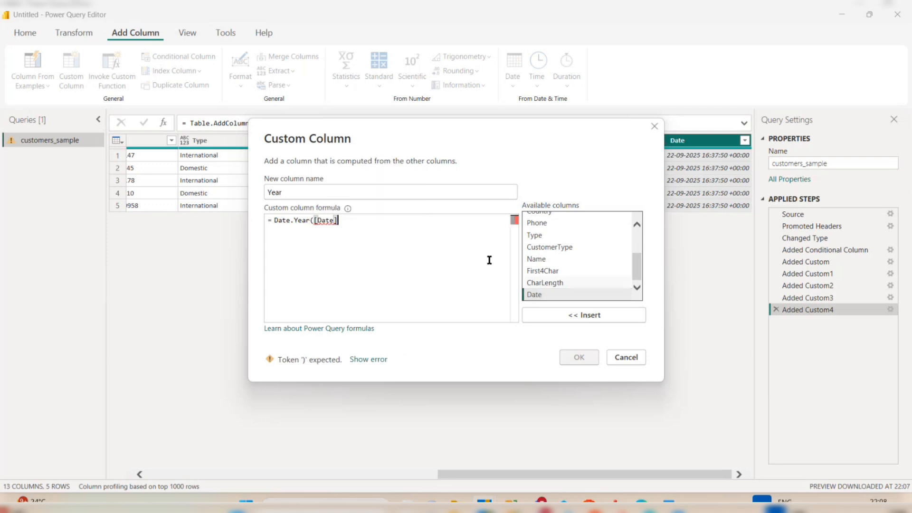
pyautogui.write(')')
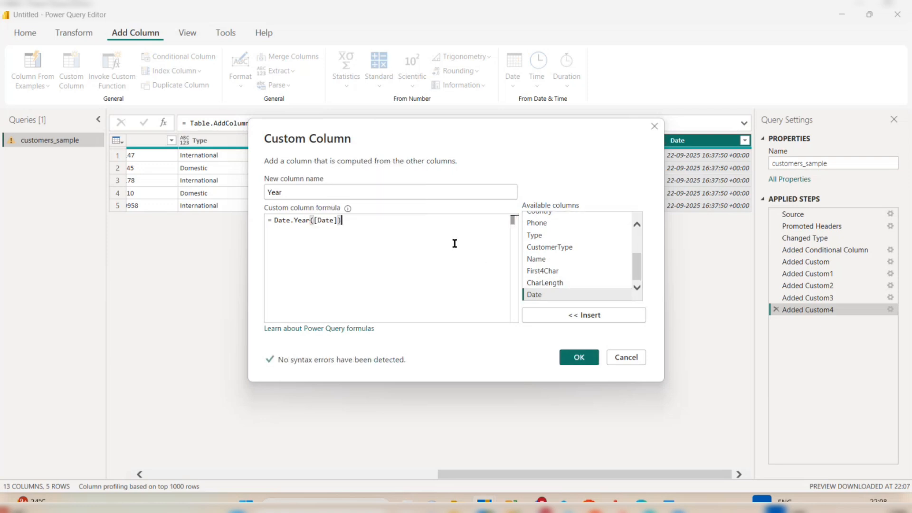
pyautogui.click(580, 357)
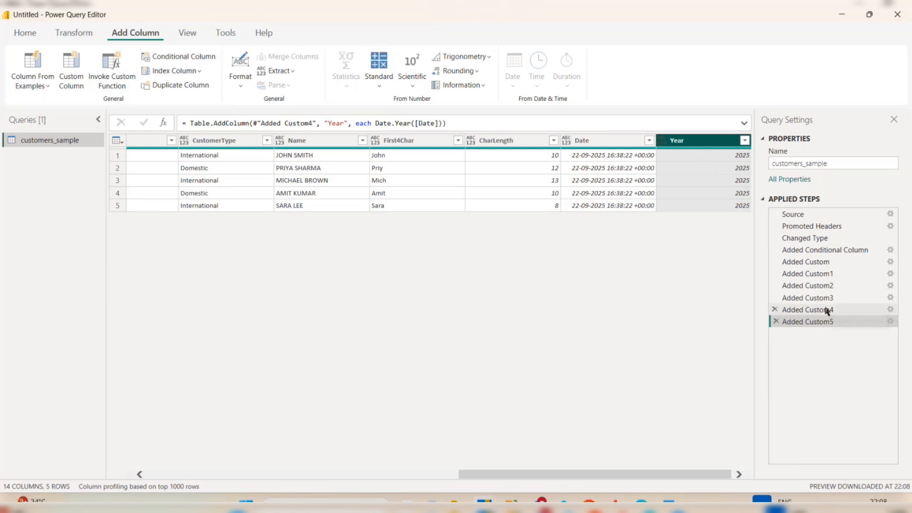
# Change the Added Custom5 formula to Date.Month([Date]) so the column shows 9.
pyautogui.rightClick(819, 325)
pyautogui.press('Escape')
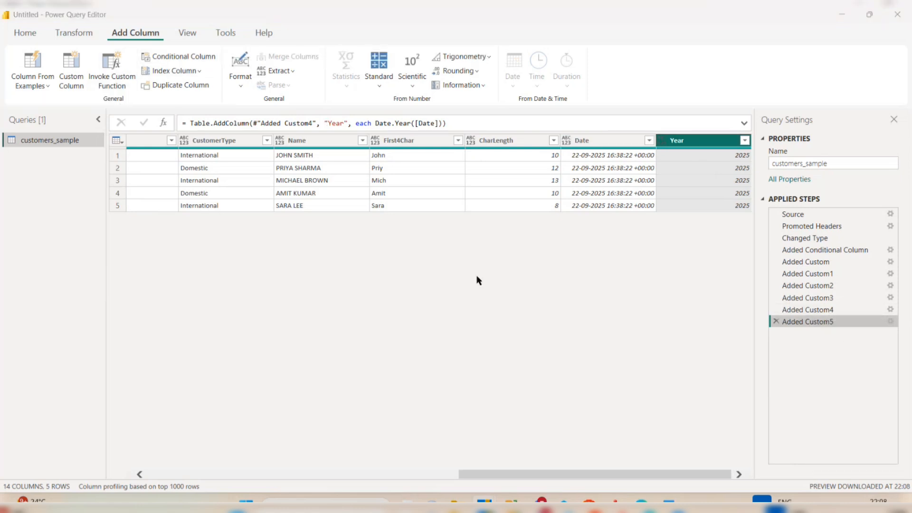
pyautogui.doubleClick(301, 219)
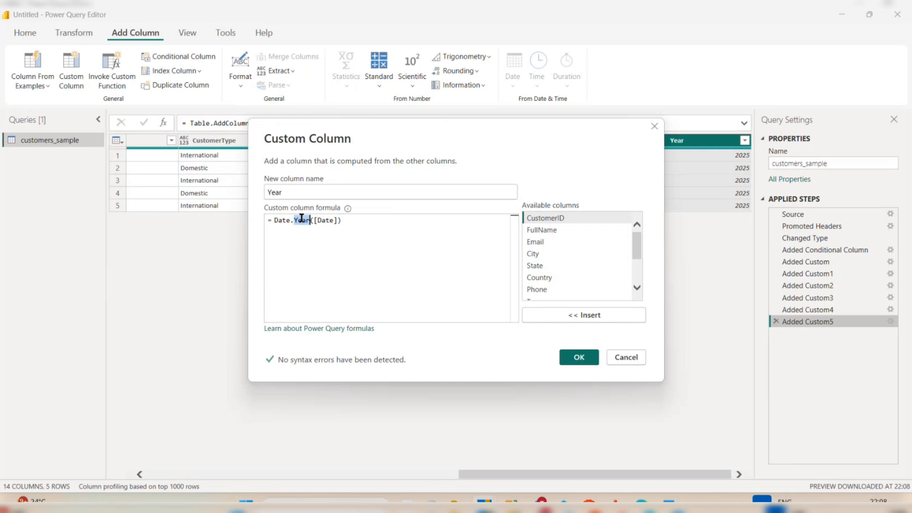
pyautogui.write('Month')
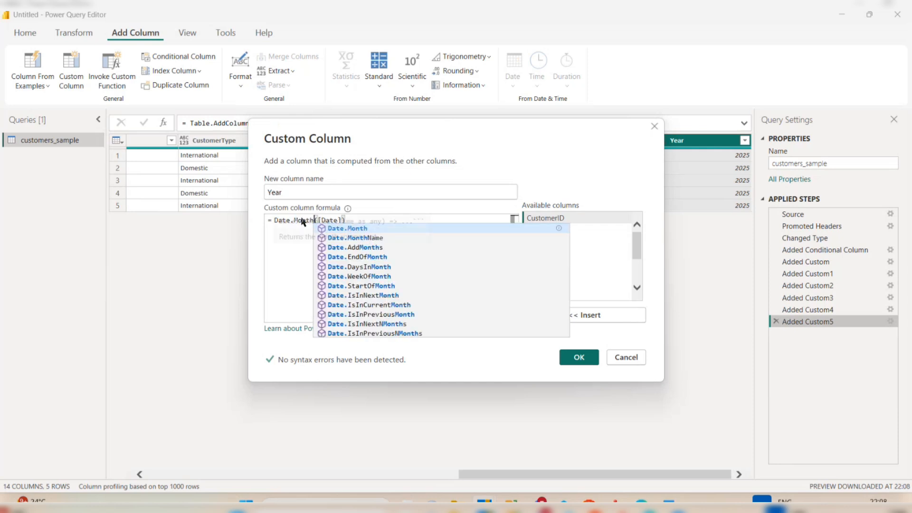
pyautogui.click(582, 358)
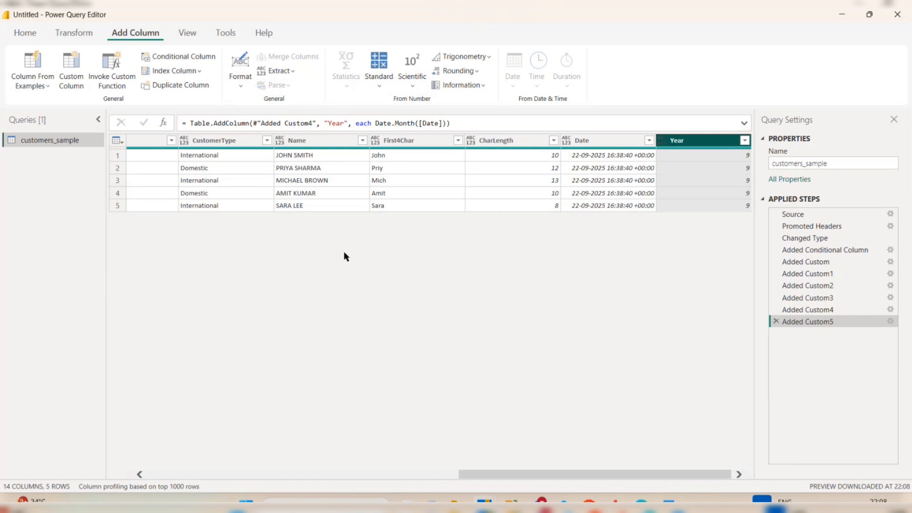
# Look over the Transform ribbon, then return to the Home ribbon.
pyautogui.click(73, 32)
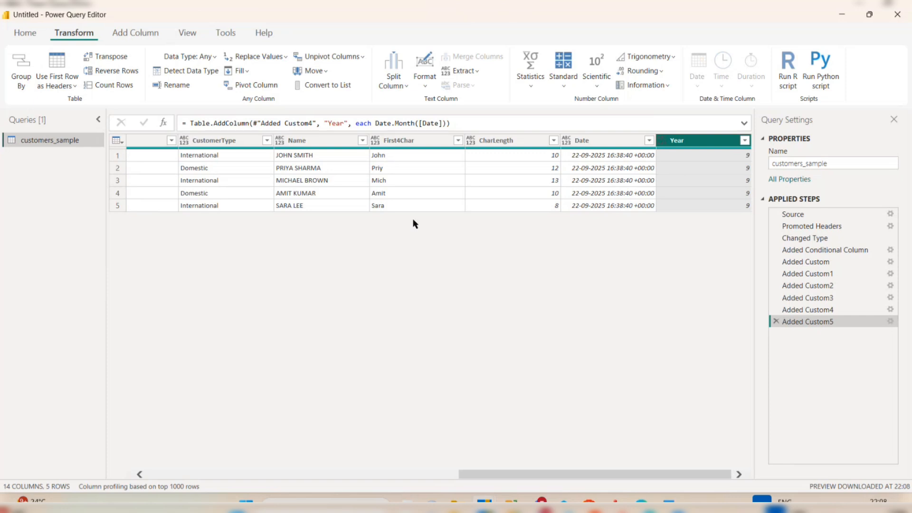
pyautogui.hscroll(-3, 332, 230)
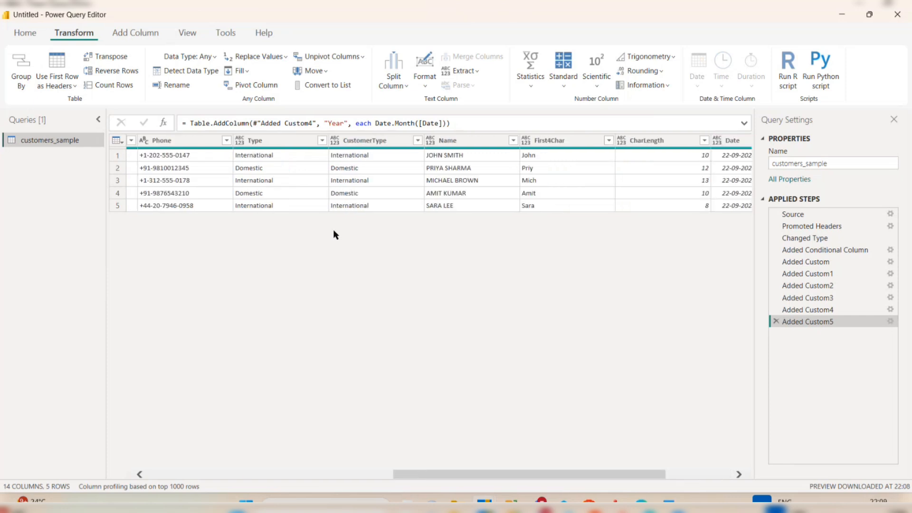
pyautogui.hscroll(-4, 309, 229)
pyautogui.click(28, 34)
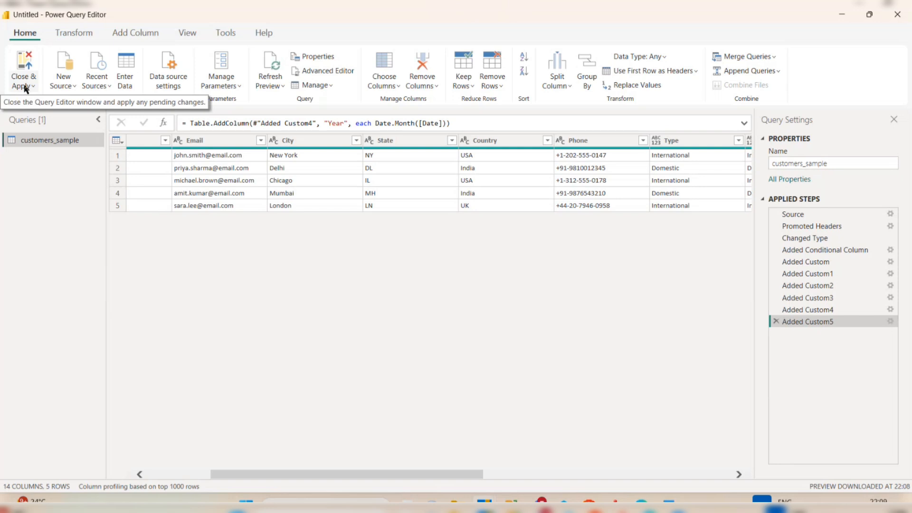
# Review the customers_sample M code in Advanced Editor without changes, then show the Close & Apply options.
pyautogui.click(303, 75)
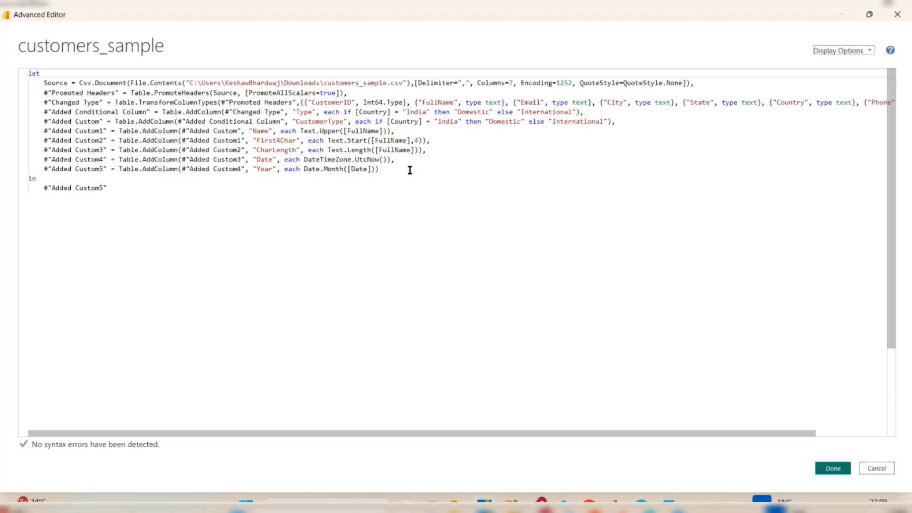
pyautogui.moveTo(410, 170); pyautogui.dragTo(43, 83)
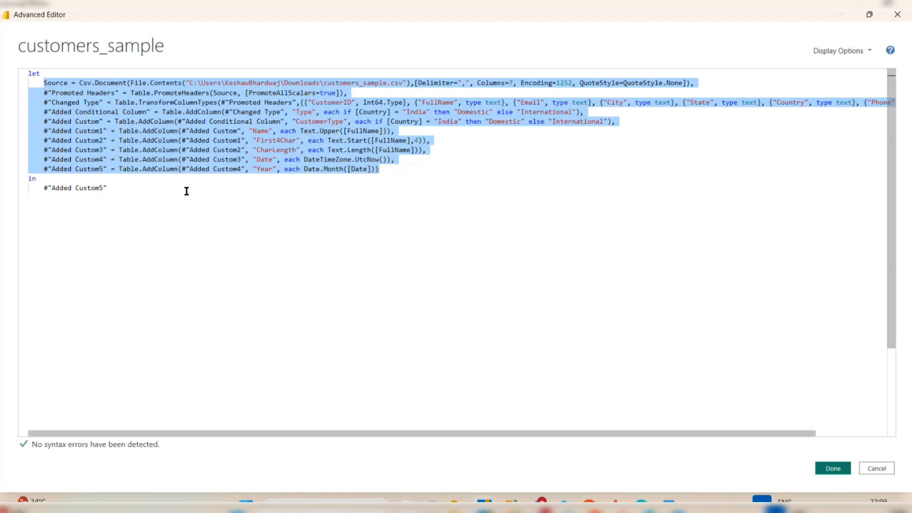
pyautogui.click(872, 470)
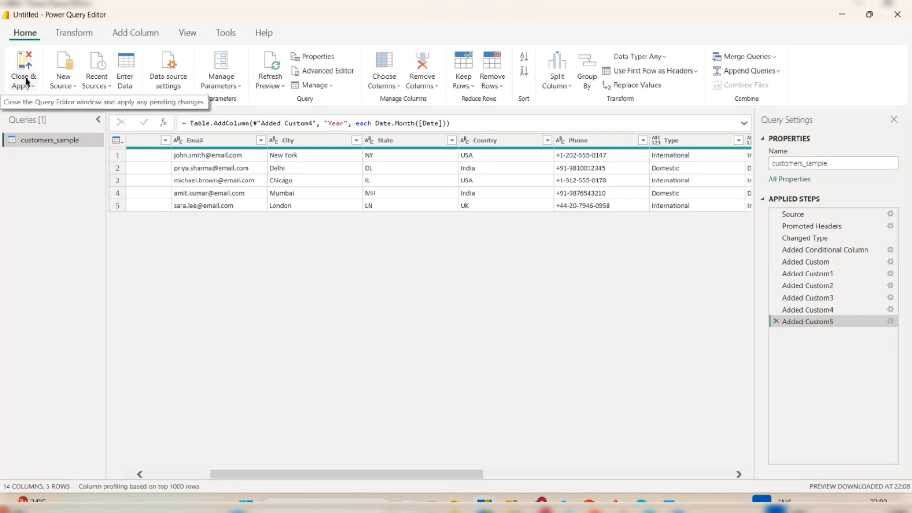
pyautogui.click(27, 89)
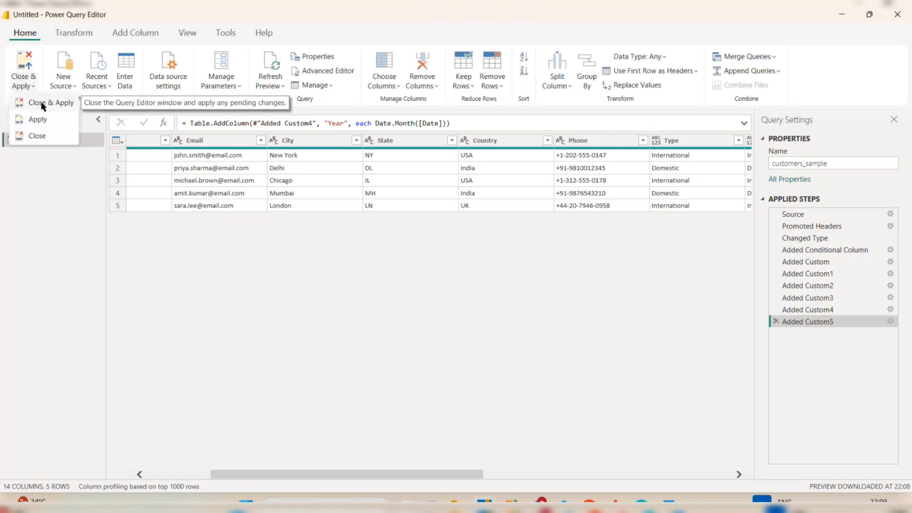
# Choose Close & Apply to load customers_sample into Power BI Desktop.
pyautogui.click(40, 101)
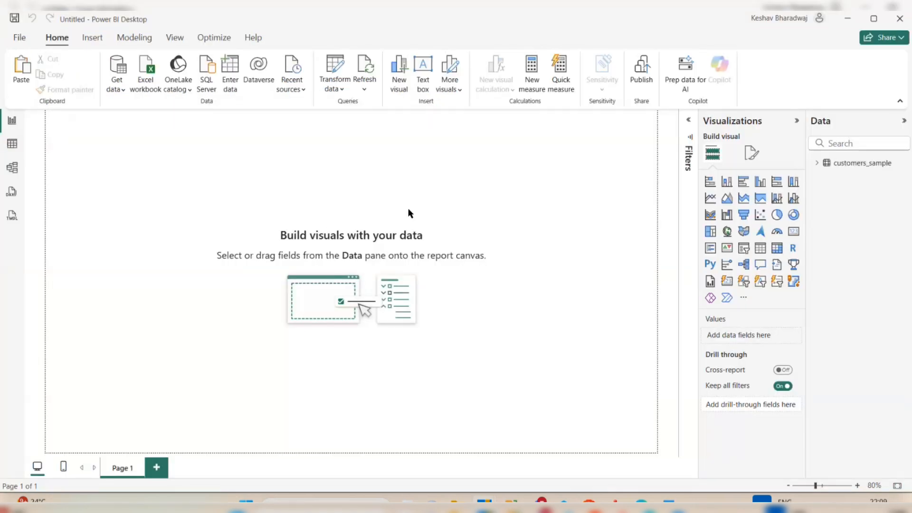